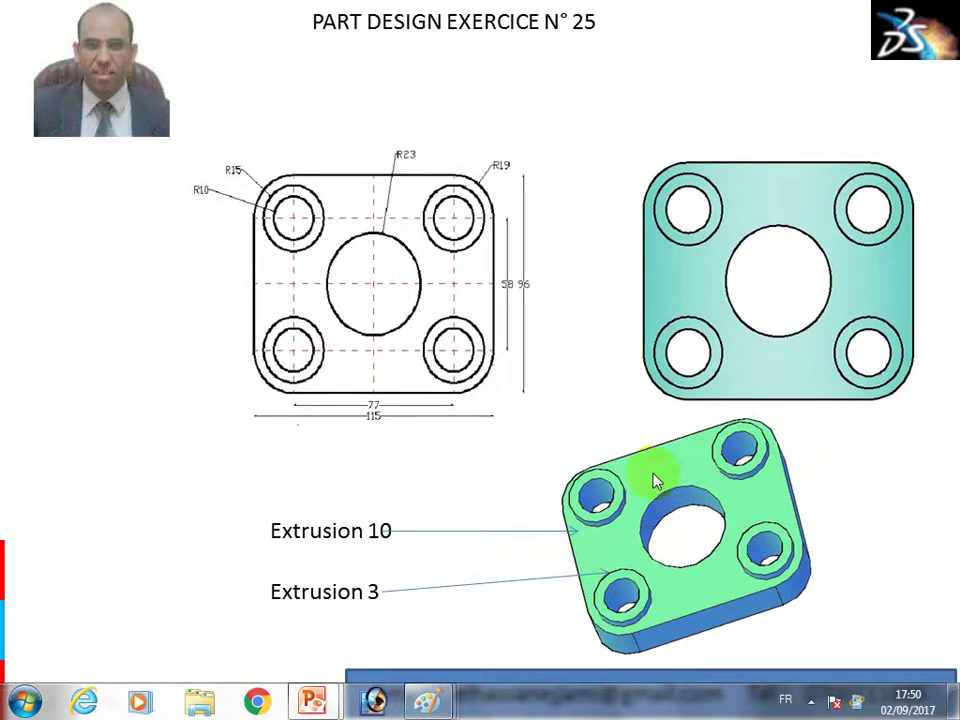
Launch CATIA, close the empty Produit1 and create a new Part Design part named Part1
click(27, 700)
click(84, 374)
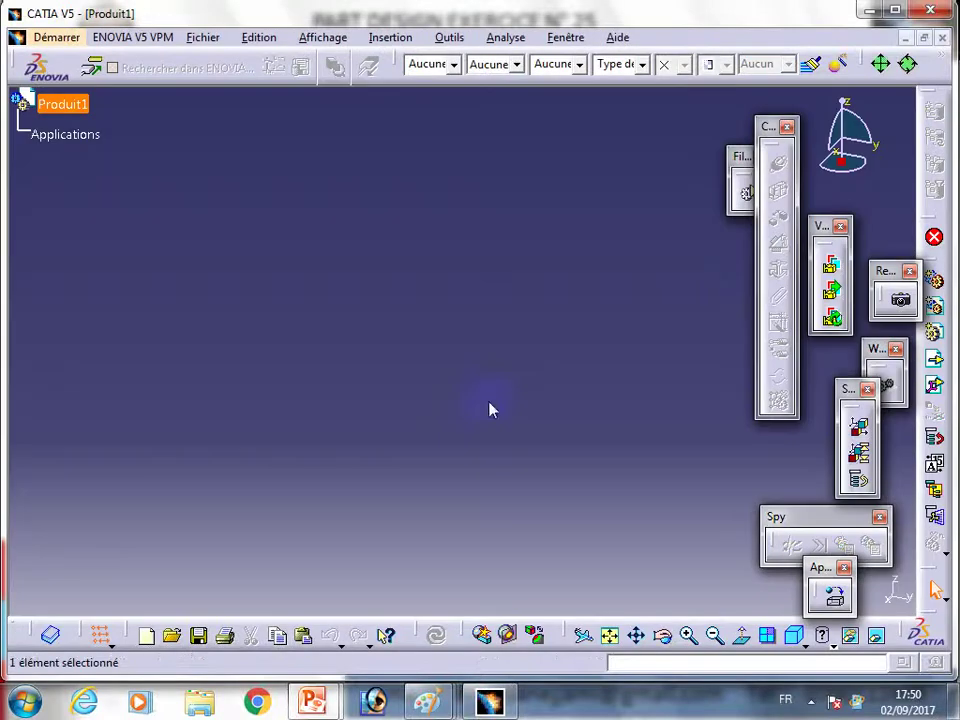
click(942, 37)
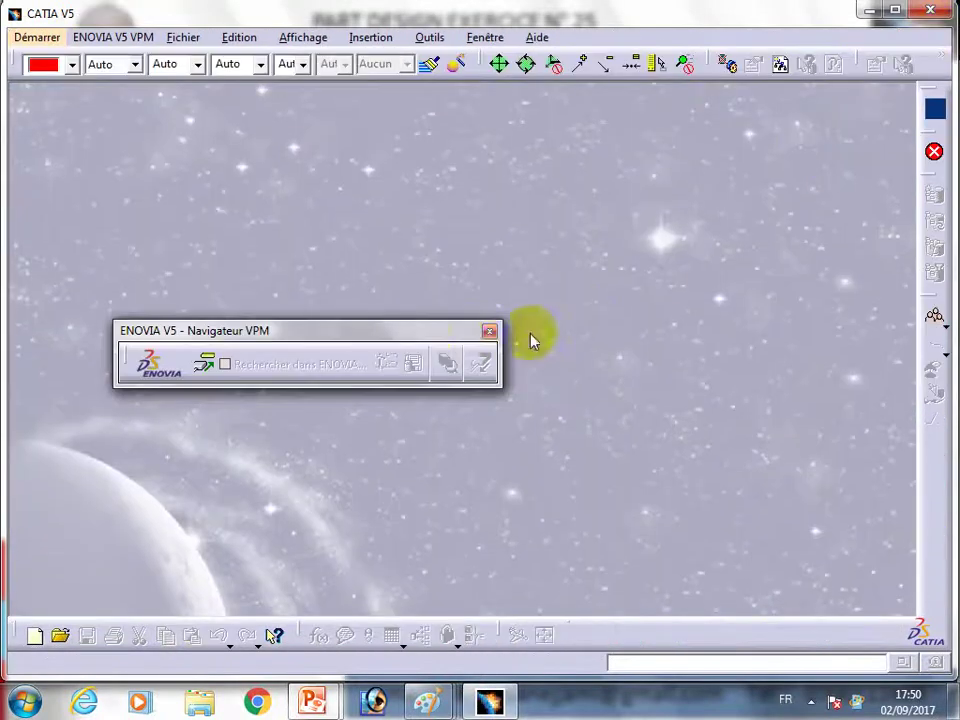
click(40, 38)
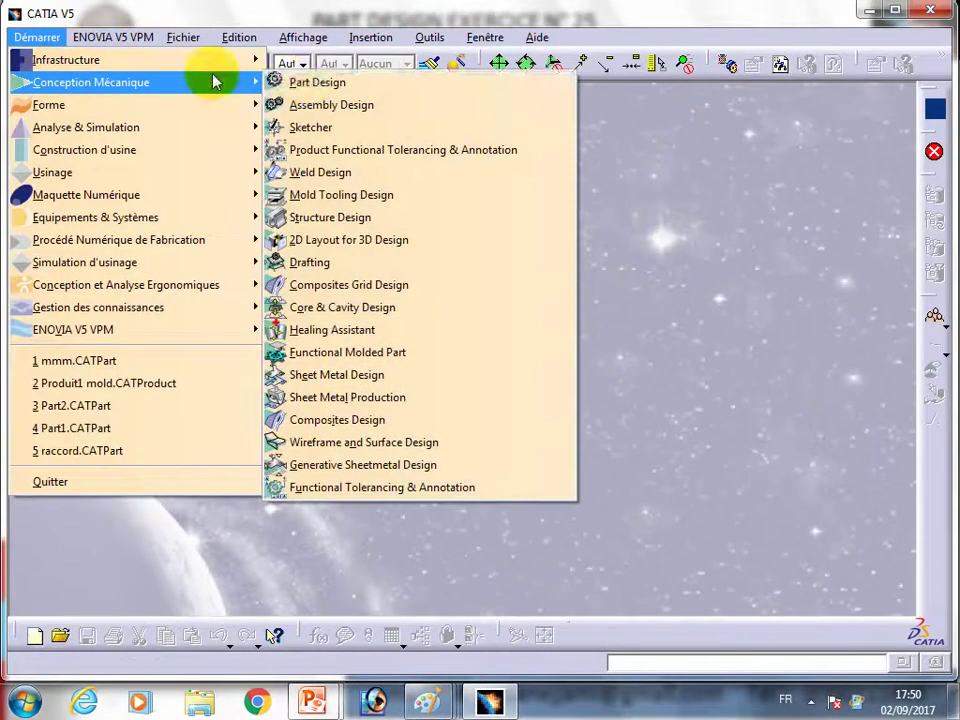
click(306, 81)
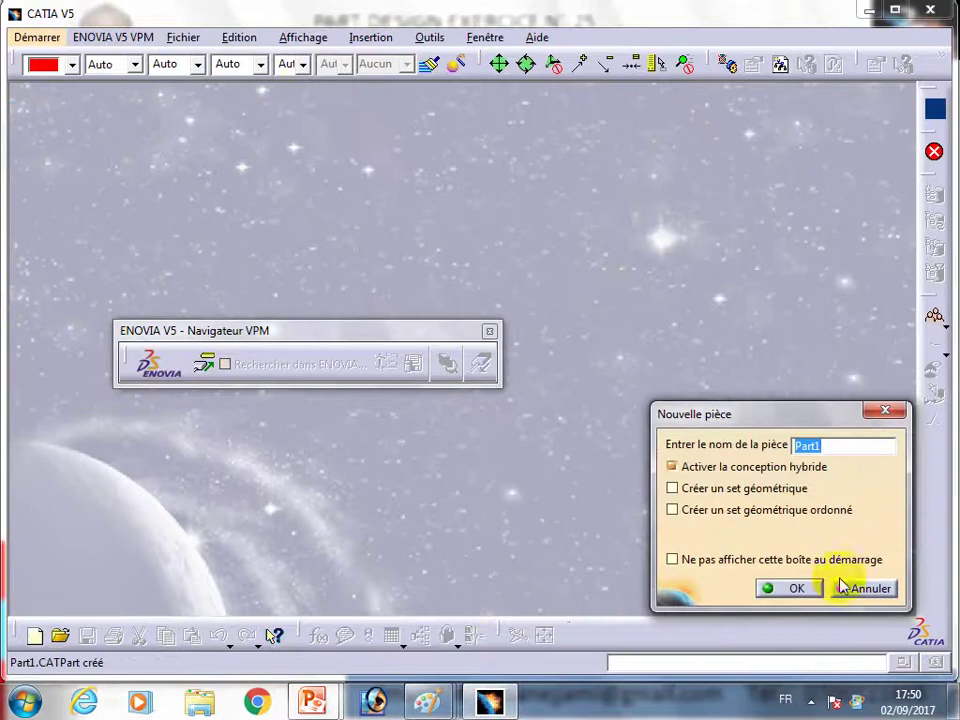
click(790, 590)
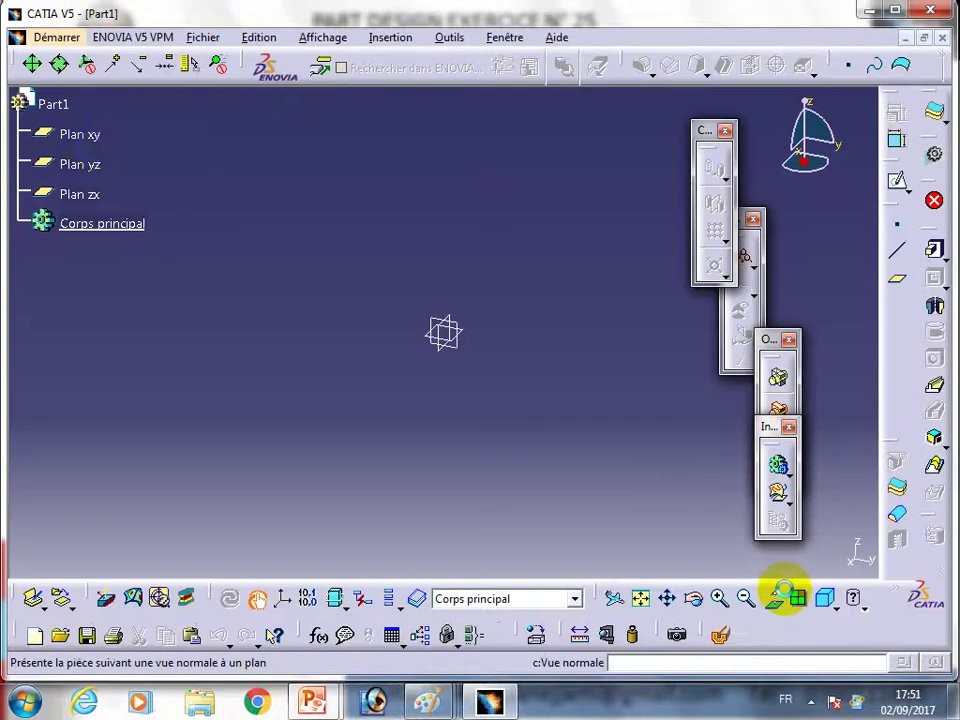
Sketch on the xy plane and draw a centred rectangle about the origin
click(86, 134)
click(896, 180)
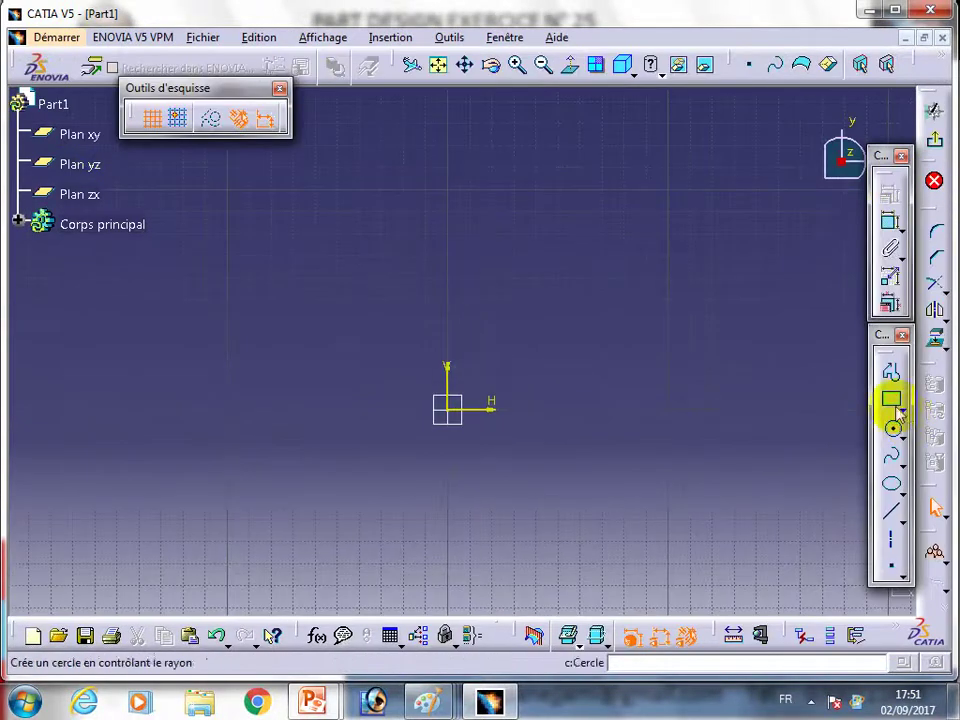
click(901, 408)
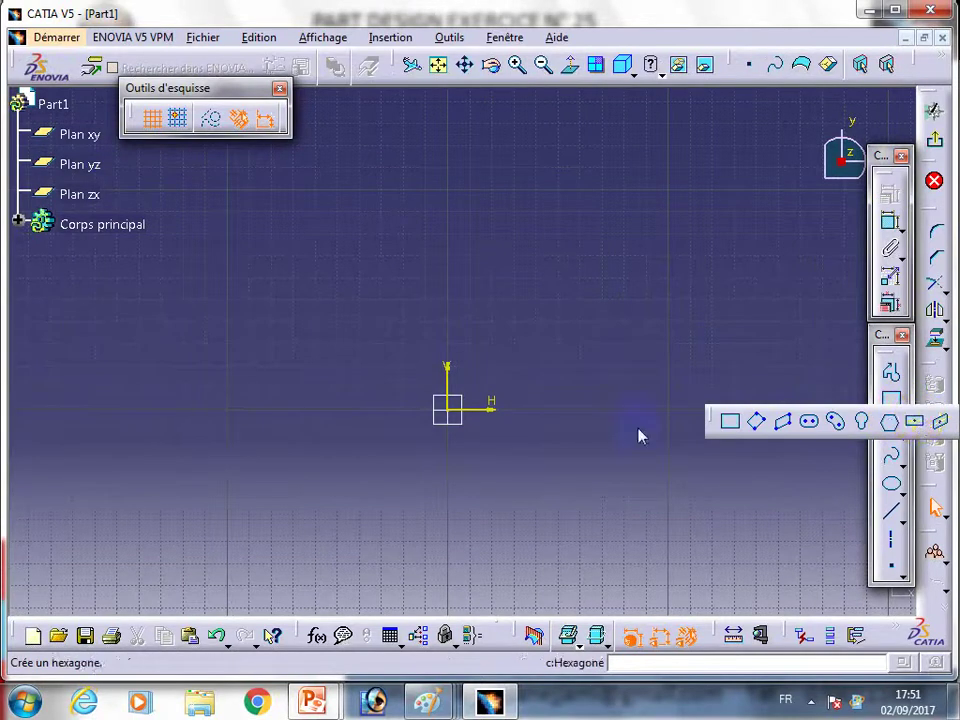
click(914, 421)
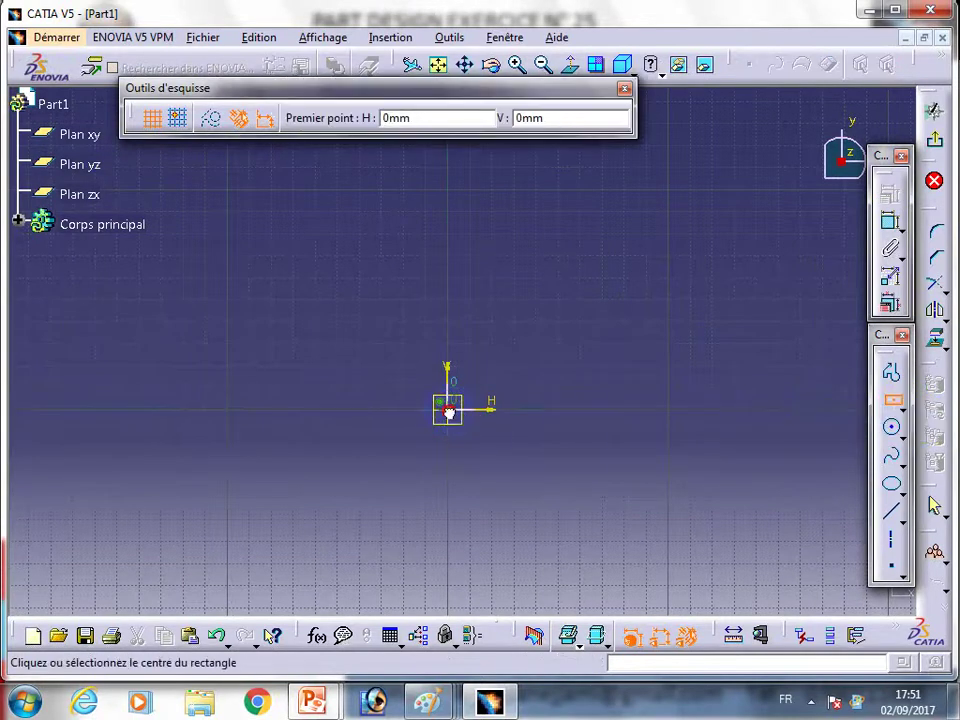
click(448, 410)
click(627, 267)
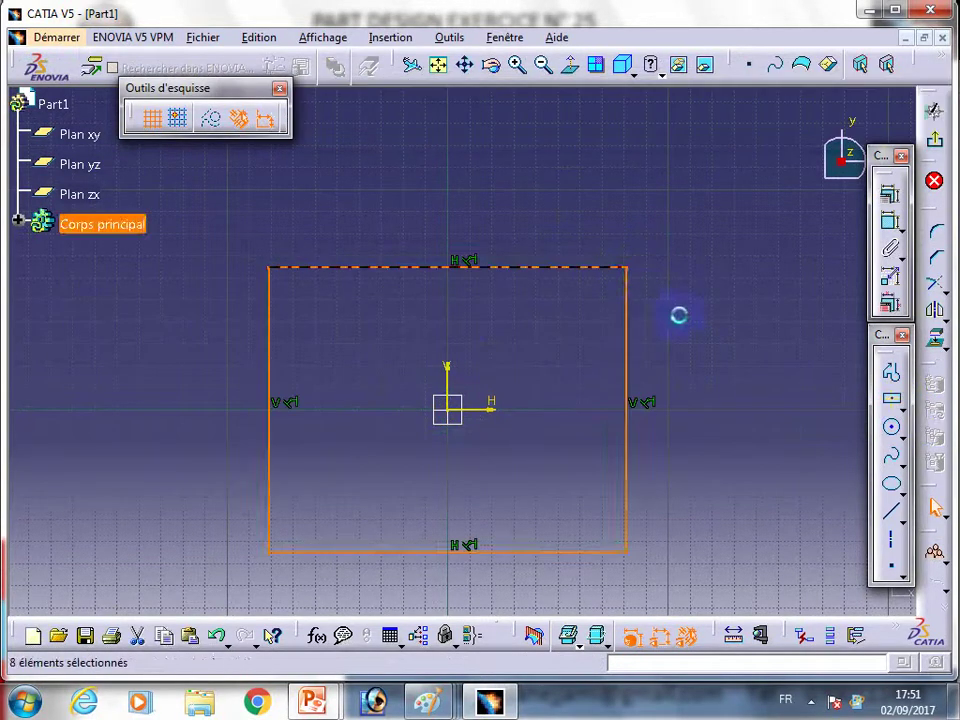
Dimension the rectangle to 96 high and 115 wide
click(890, 220)
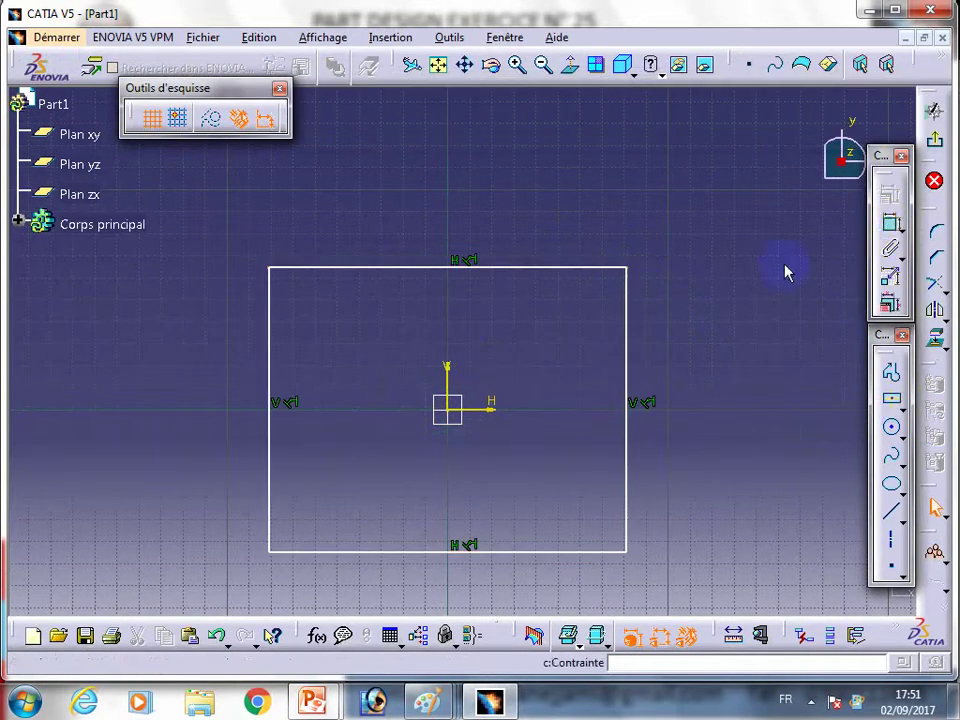
click(626, 352)
click(713, 353)
double_click(713, 353)
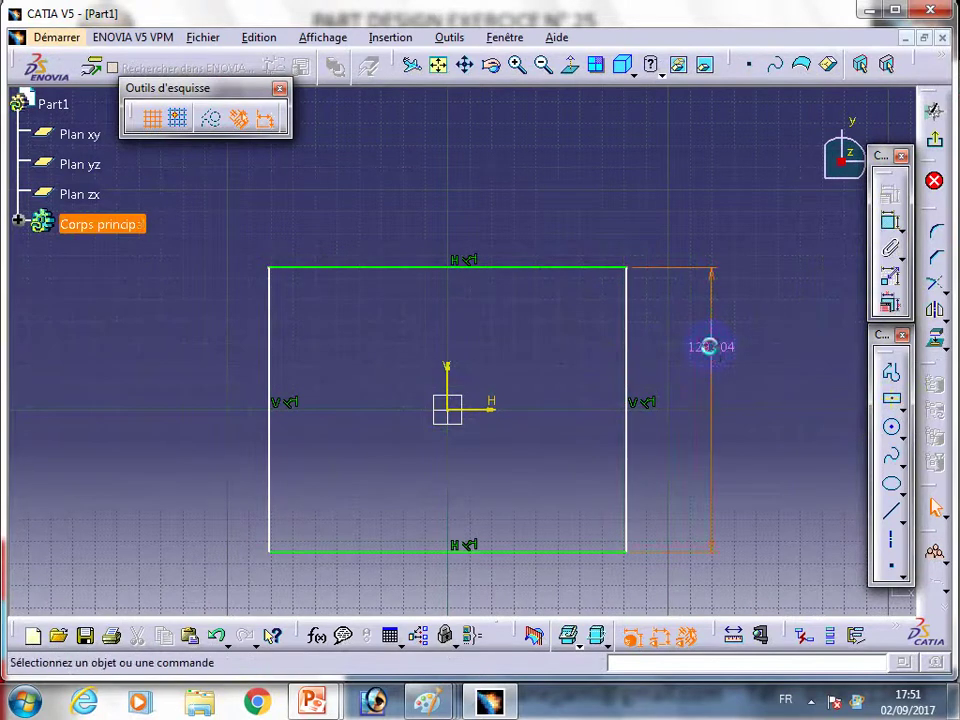
text(96)
key(Return)
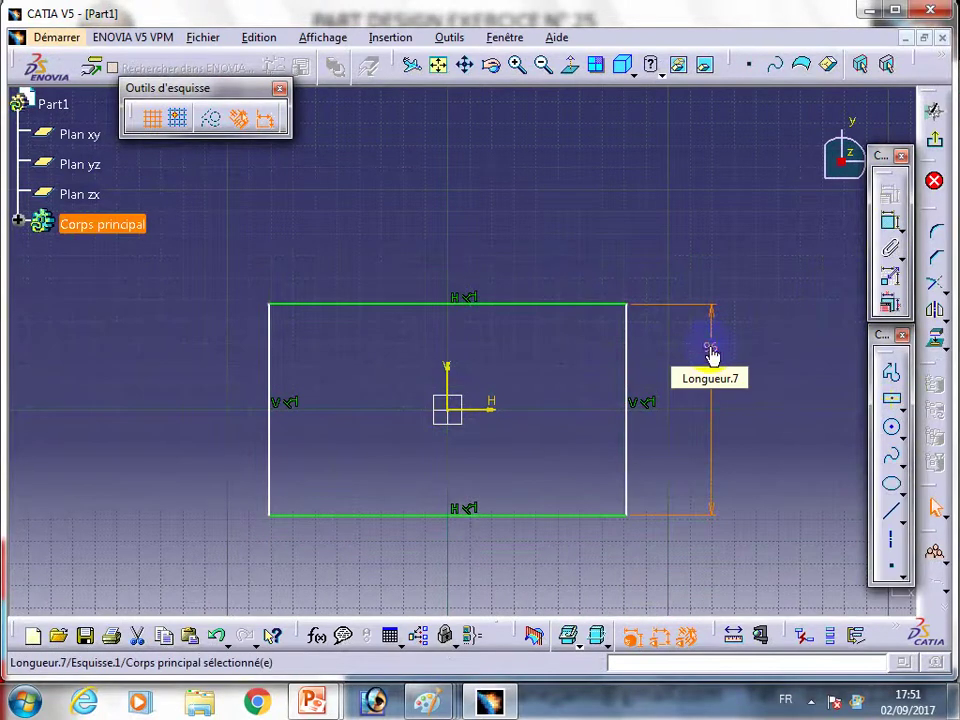
click(888, 222)
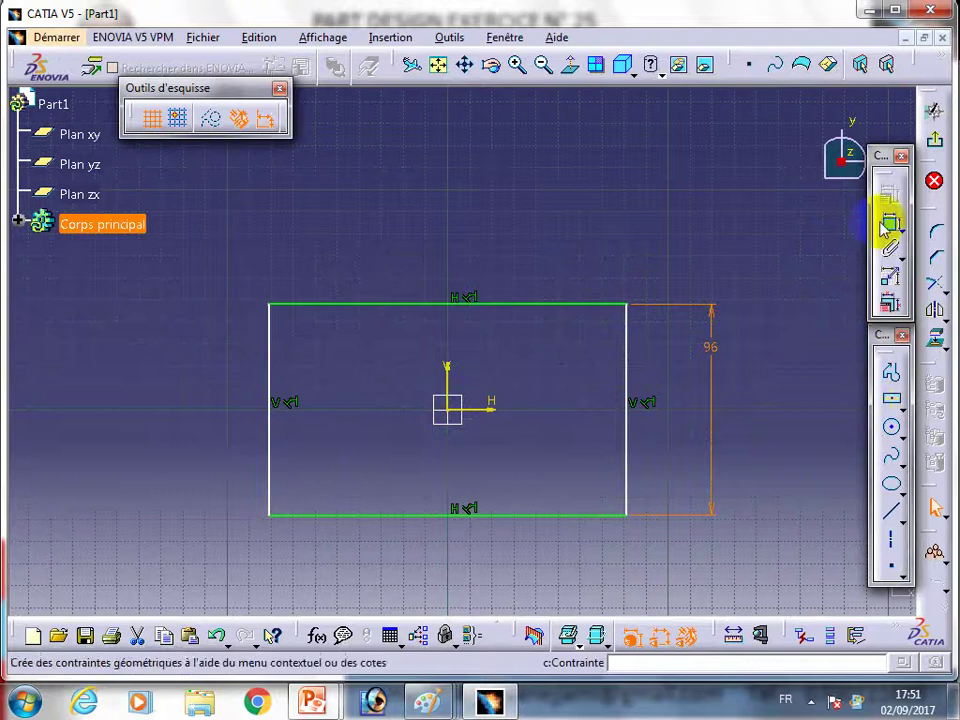
click(530, 305)
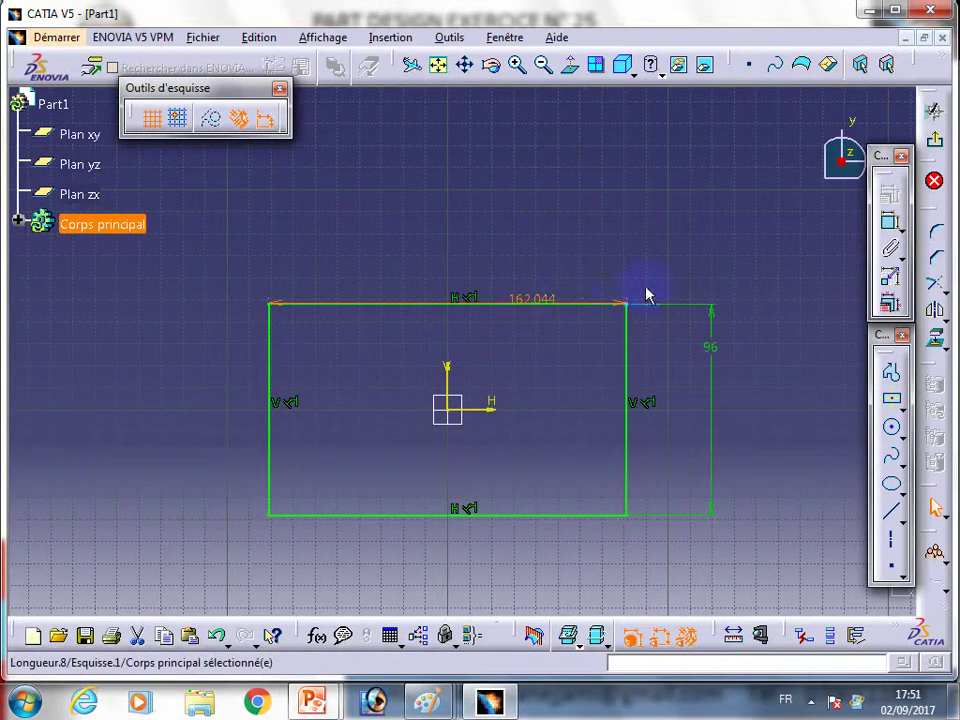
click(544, 258)
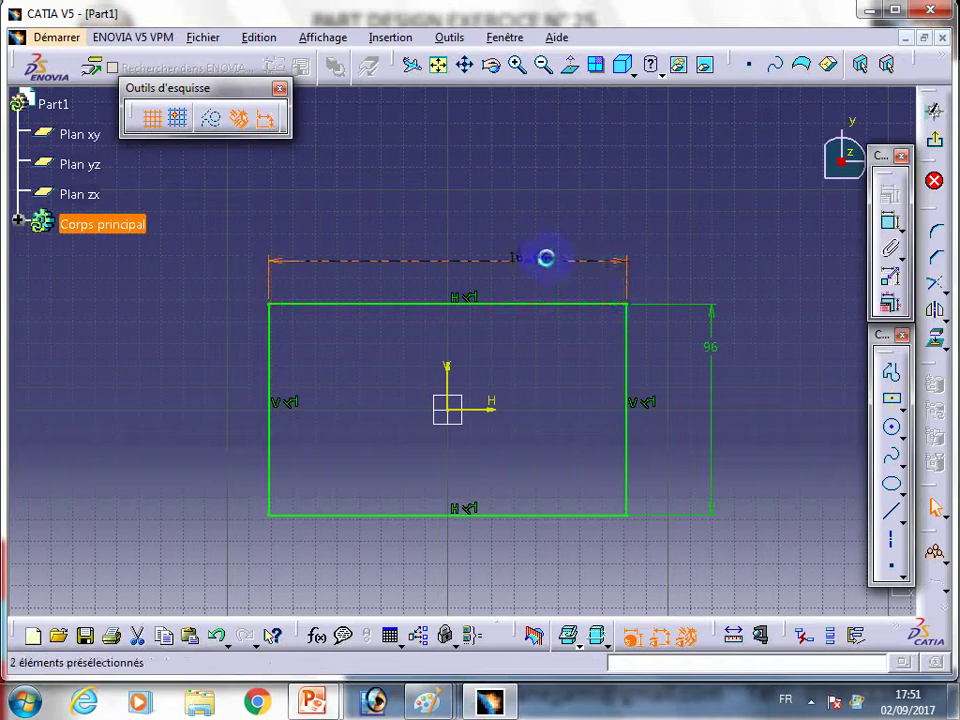
double_click(546, 260)
key(Return)
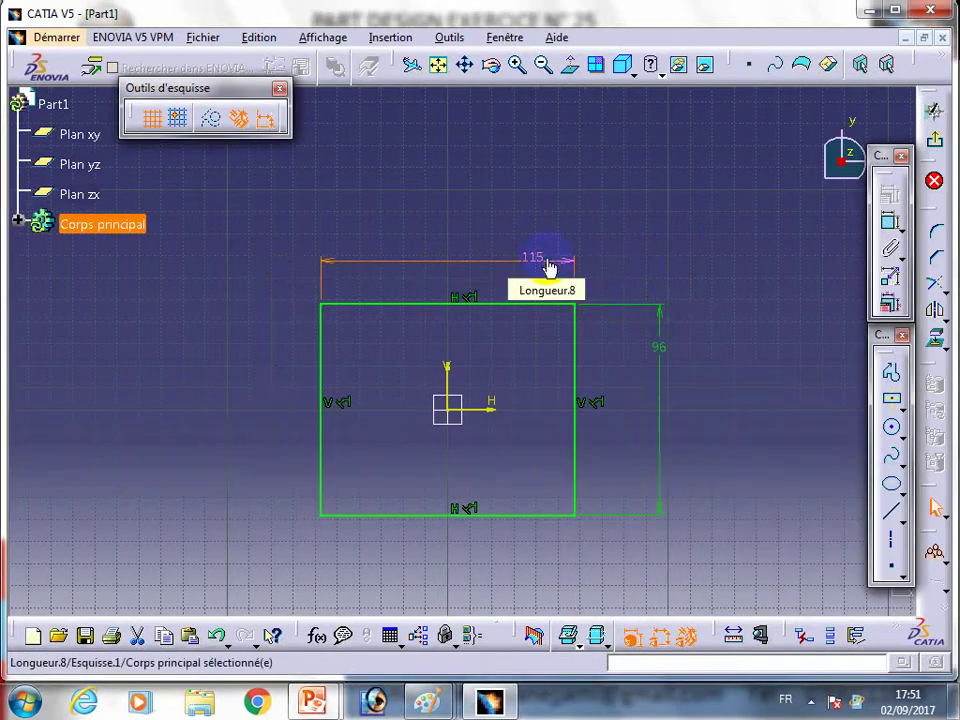
click(803, 364)
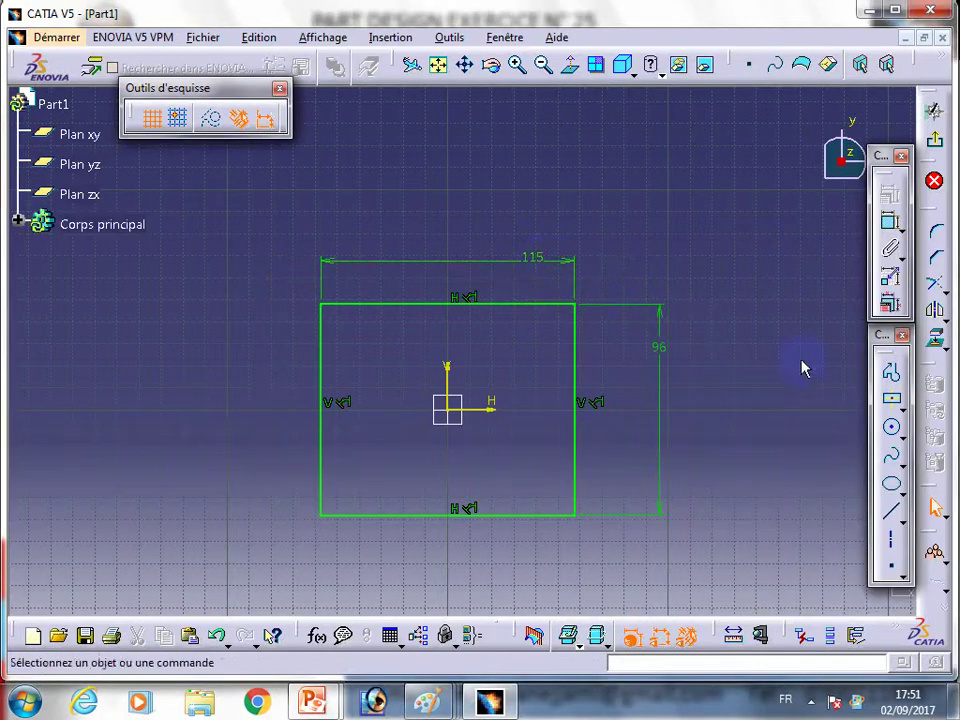
Fillet the top-right and top-left corners of the rectangle, accepting the constraint conversions
click(938, 238)
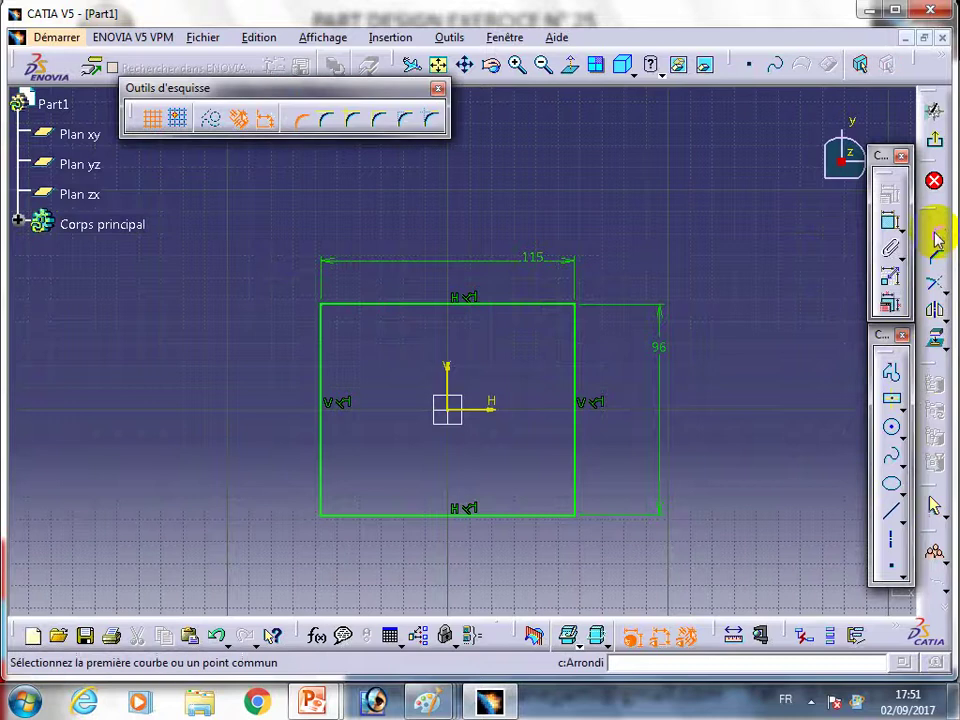
click(583, 330)
click(555, 330)
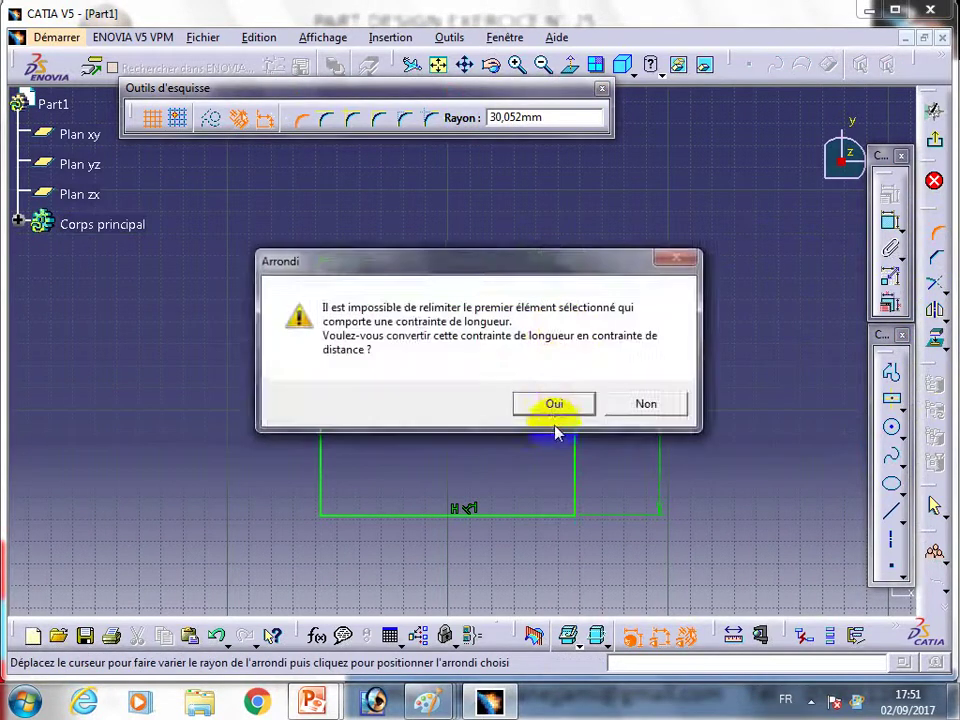
click(555, 412)
click(585, 404)
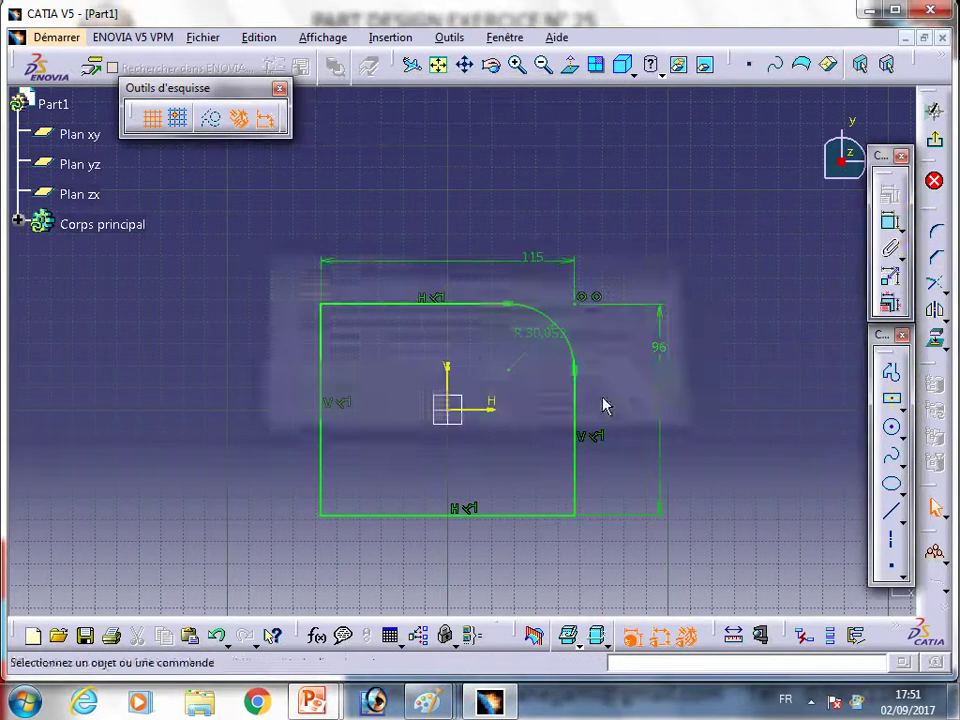
click(936, 231)
click(340, 306)
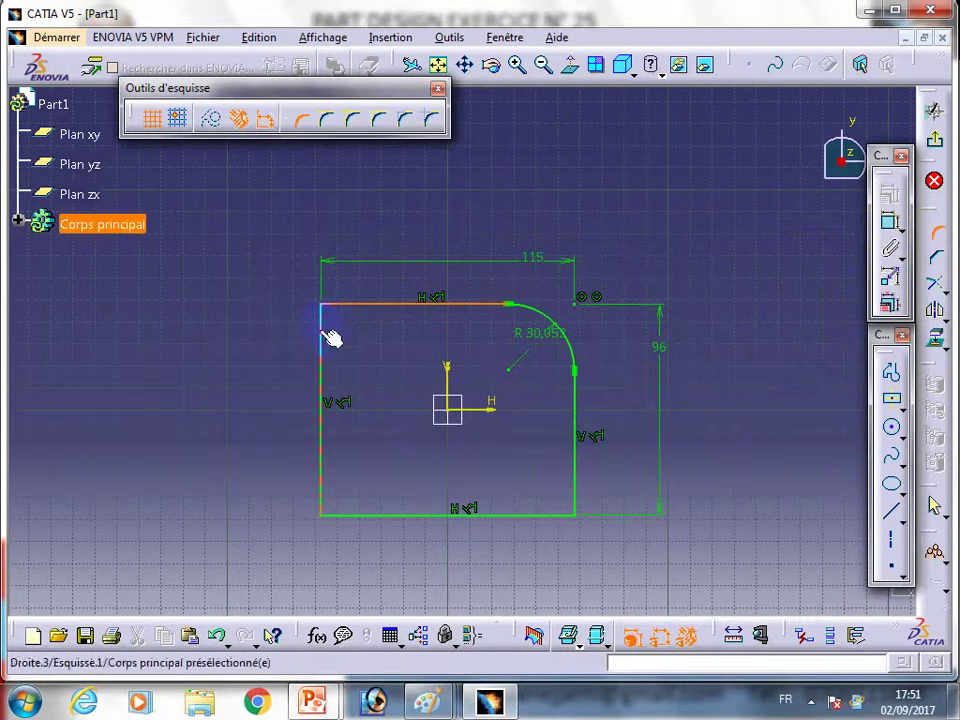
click(323, 334)
click(340, 338)
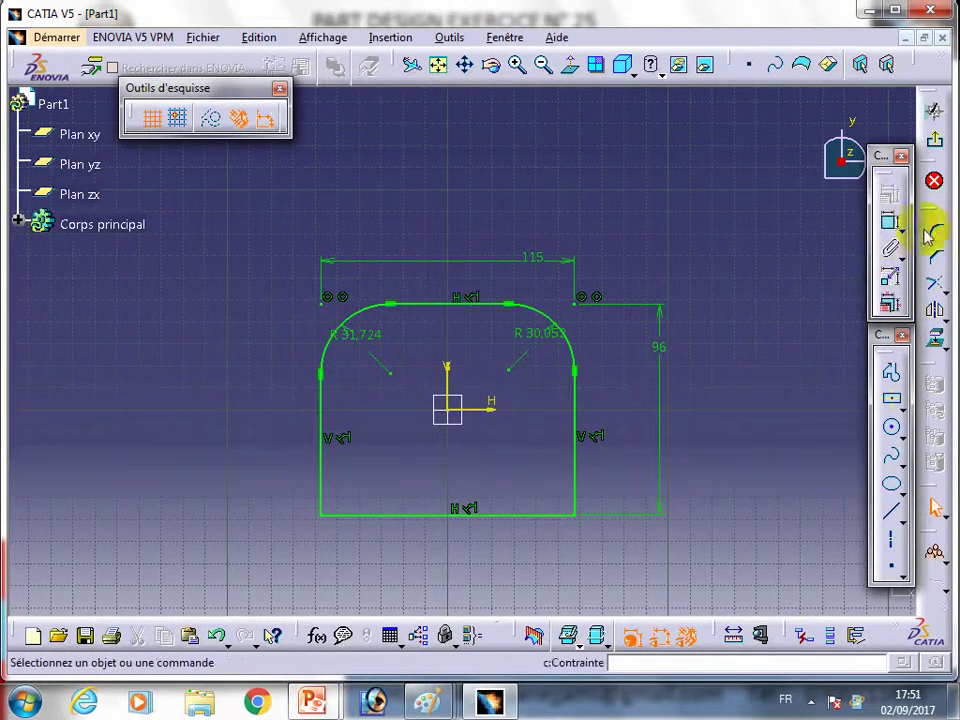
Fillet the bottom-left and bottom-right corners of the rectangle
click(354, 515)
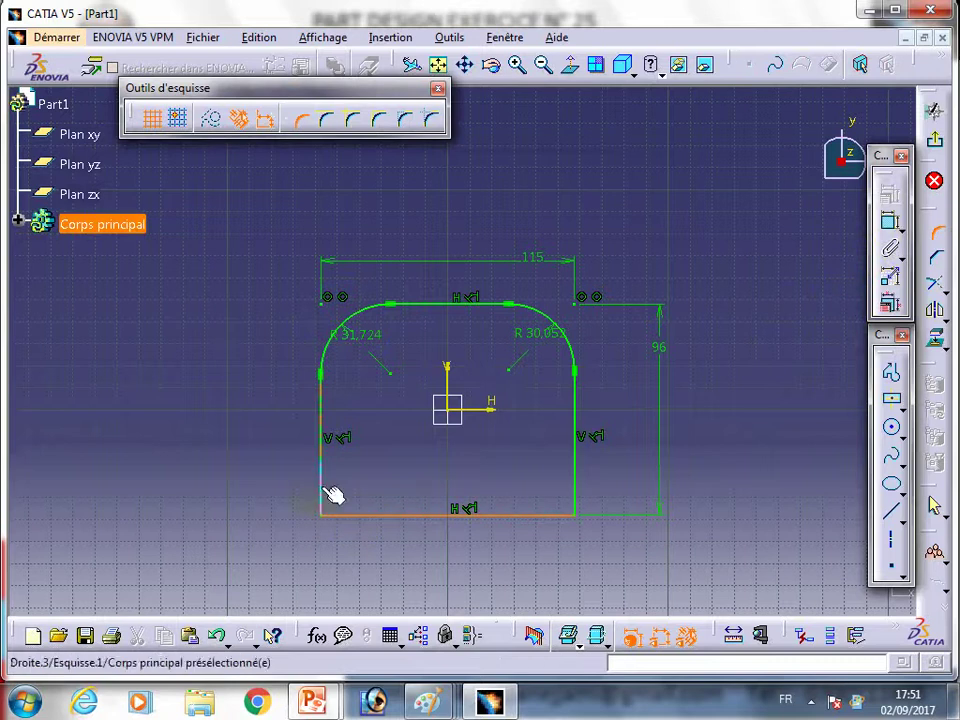
click(324, 490)
click(337, 500)
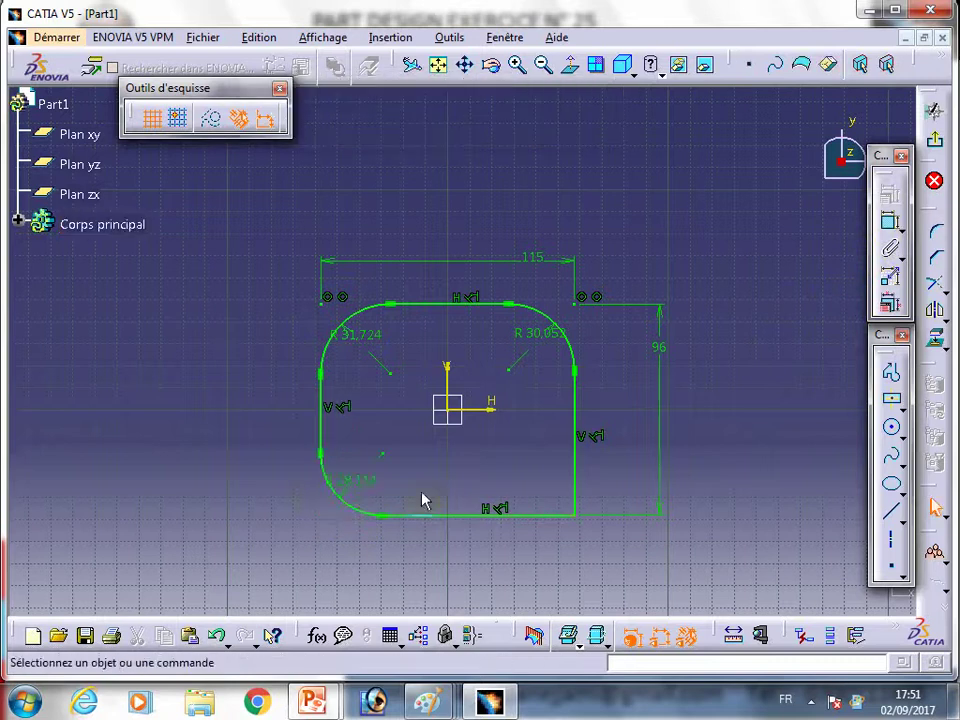
click(936, 232)
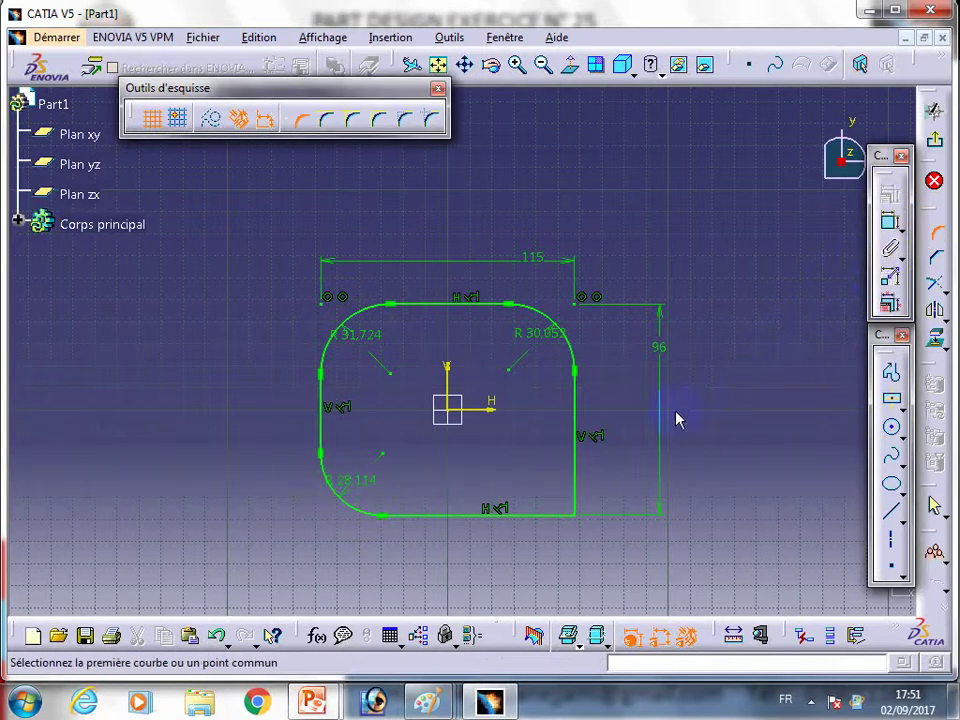
click(573, 505)
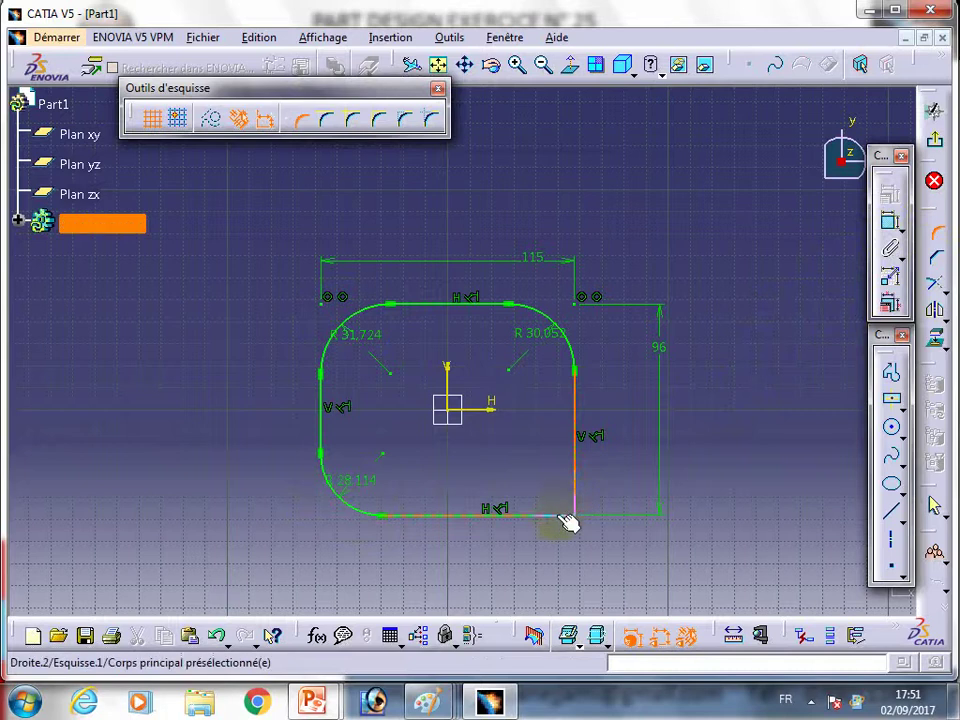
click(563, 515)
click(553, 497)
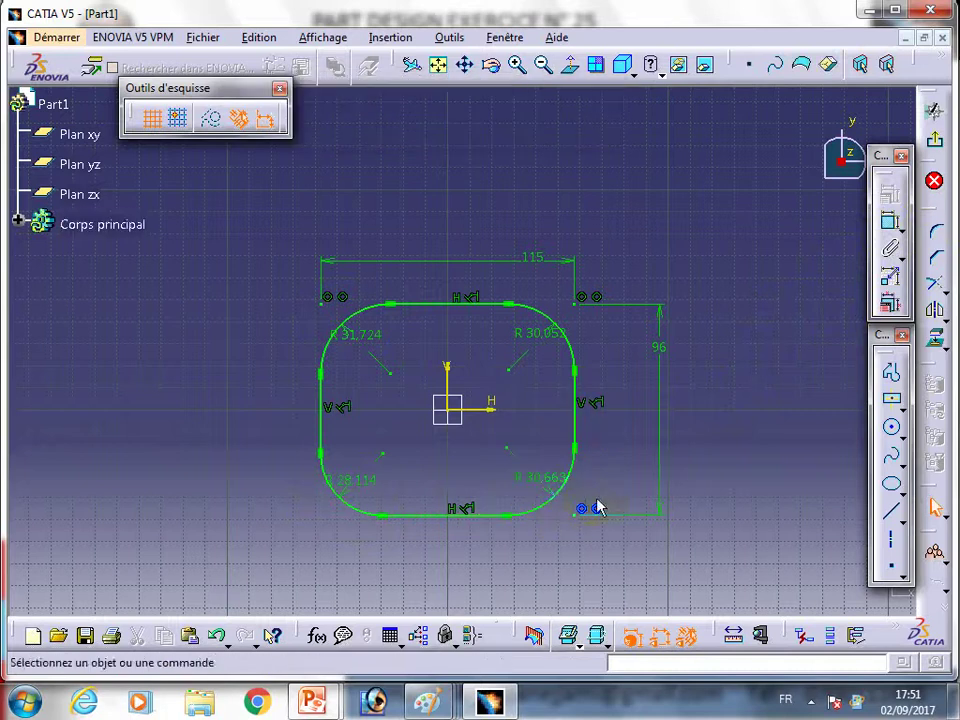
Set all four fillet radii to 19 mm
double_click(548, 488)
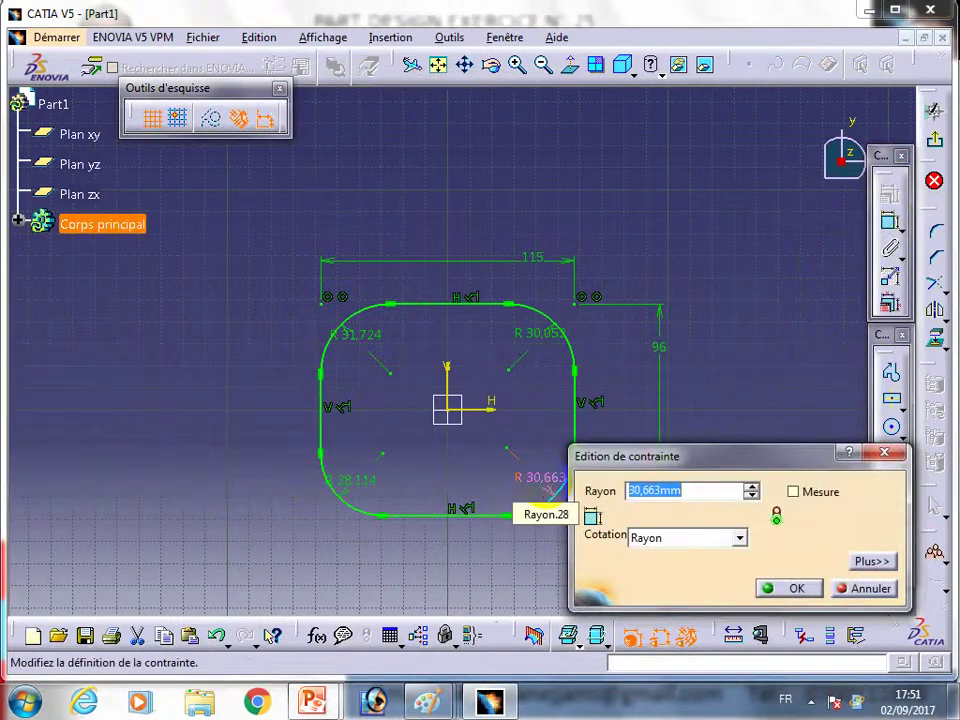
key(Return)
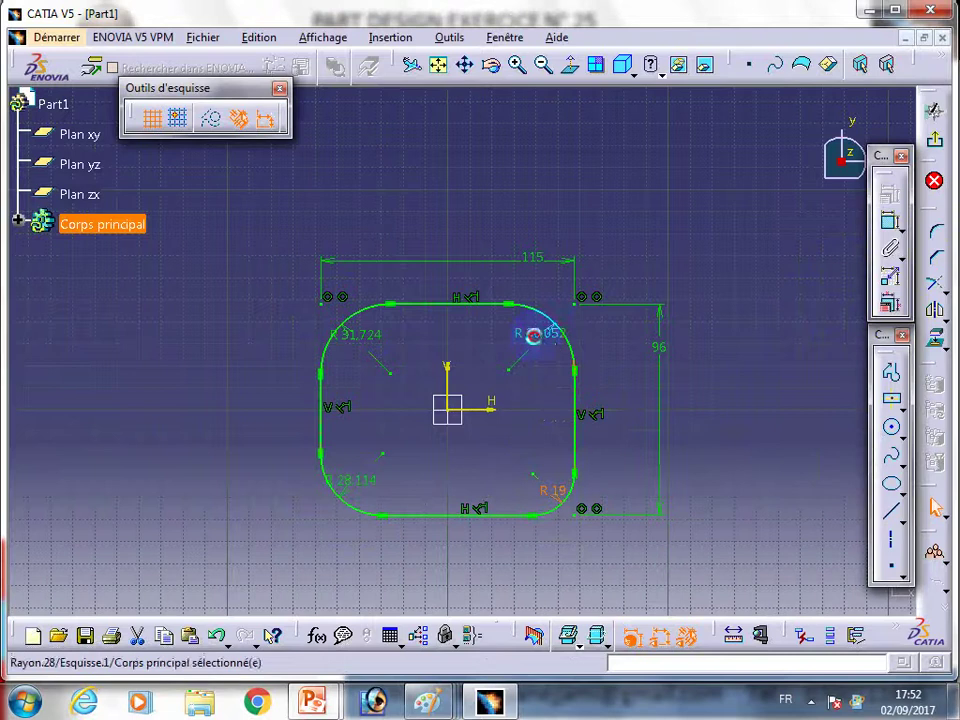
double_click(534, 334)
key(Return)
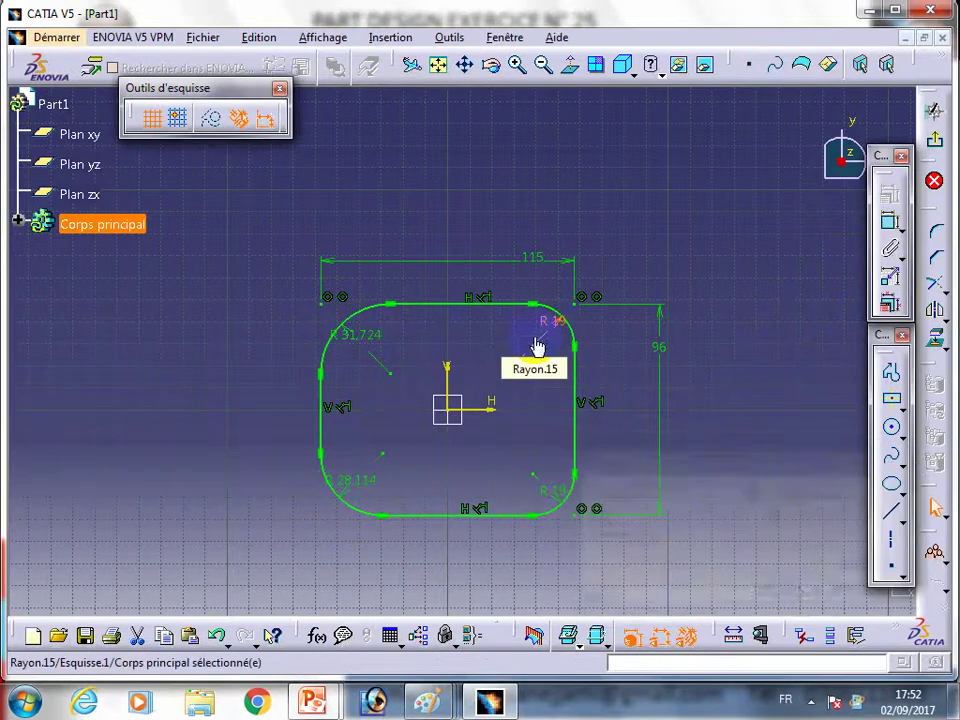
double_click(368, 340)
text(19)
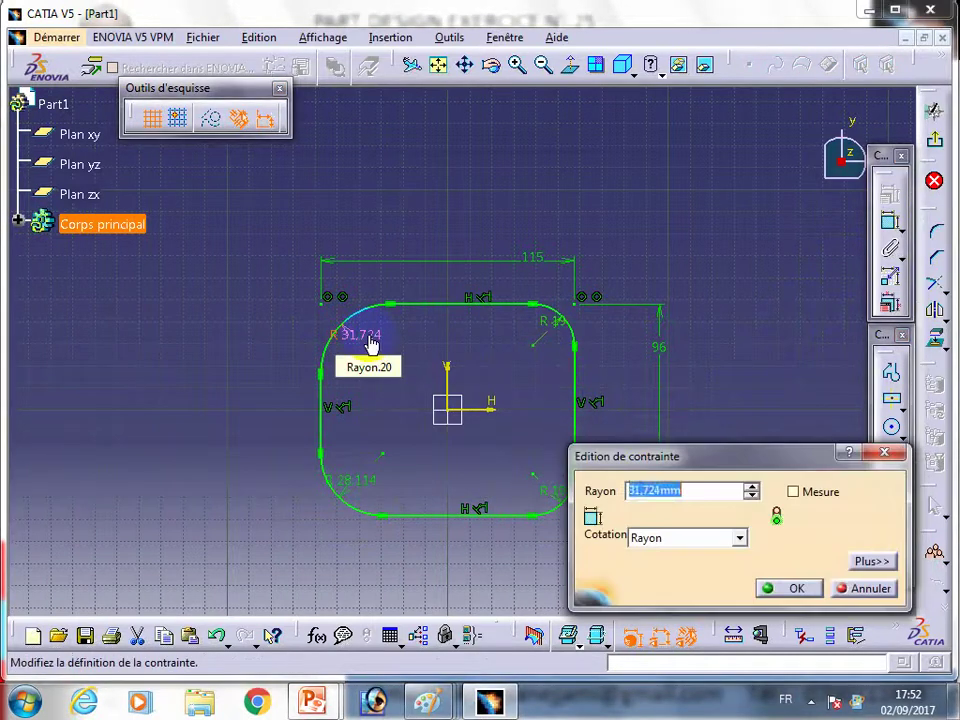
double_click(357, 485)
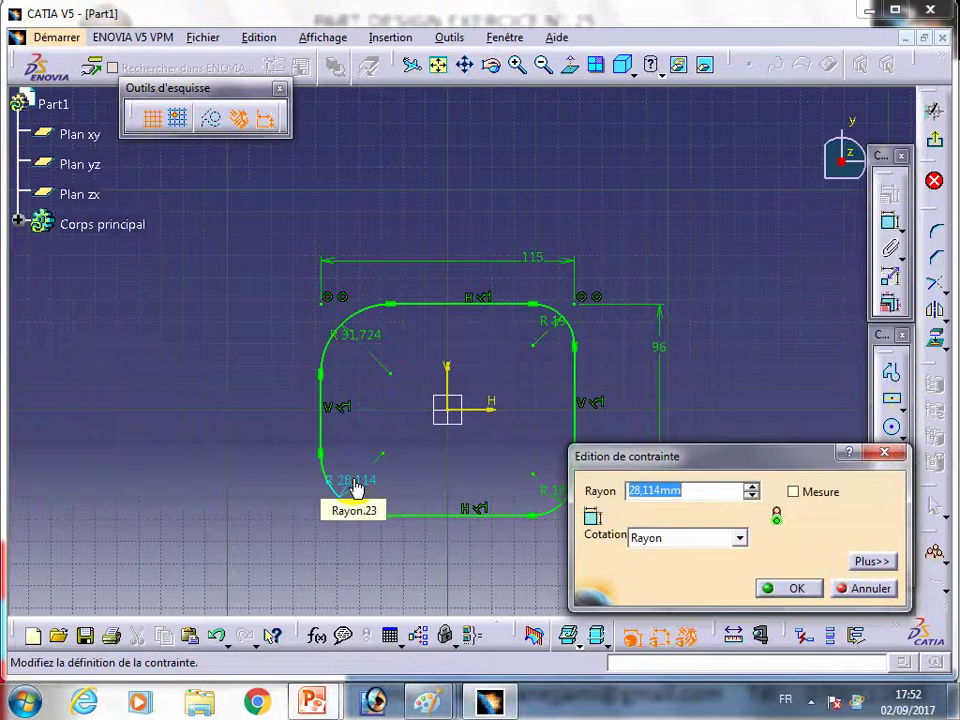
key(Return)
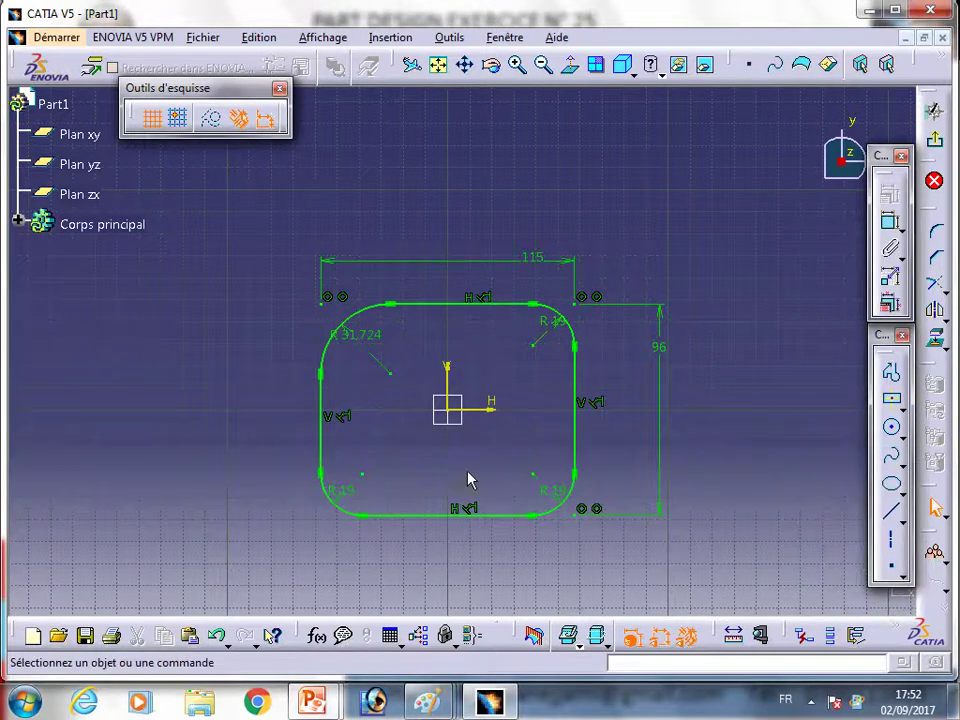
double_click(353, 333)
text(9mm)
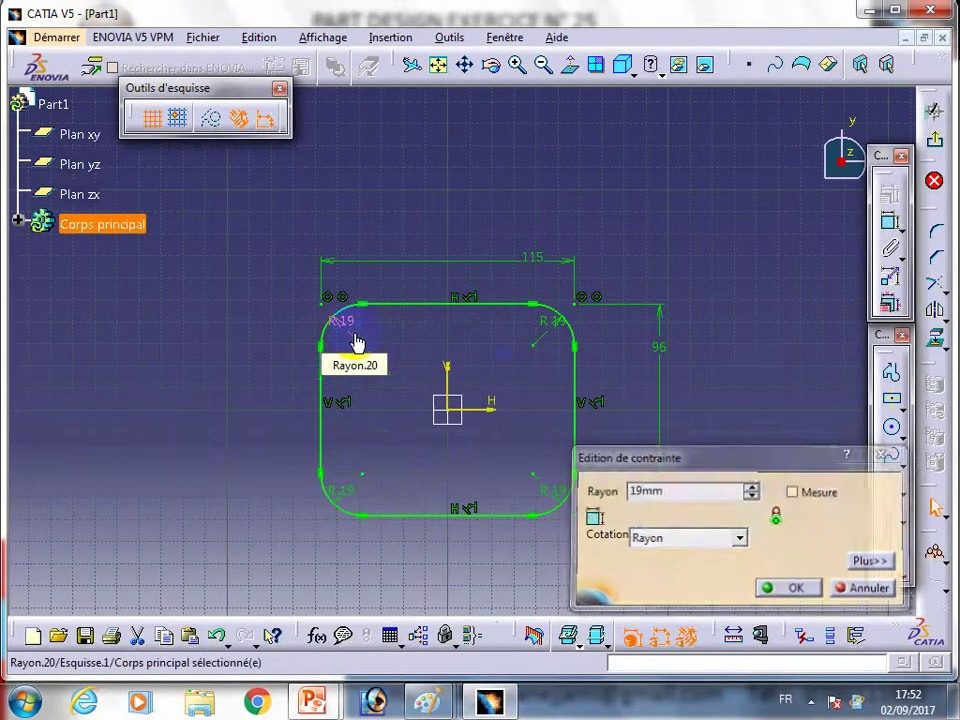
key(Return)
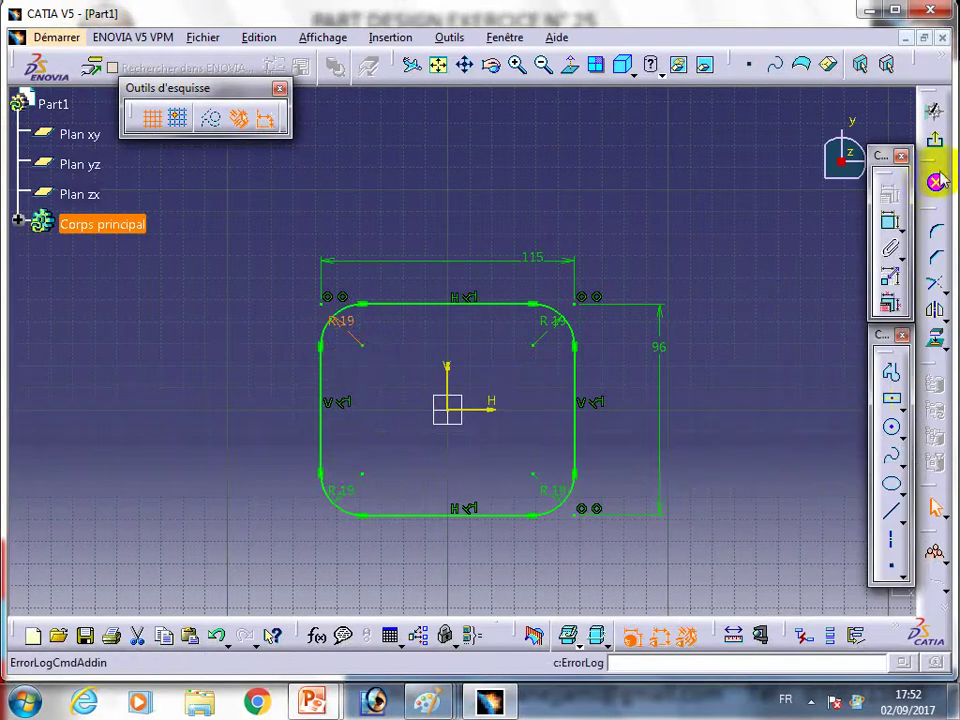
Exit the sketch and pad the rounded profile 10 mm into a solid plate
click(932, 172)
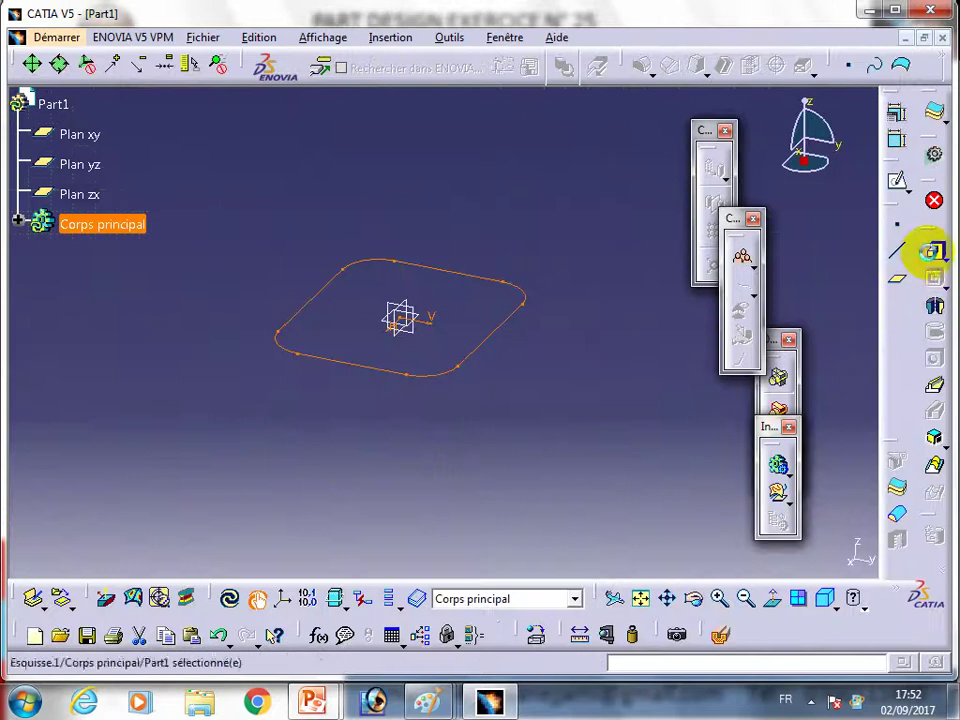
click(930, 255)
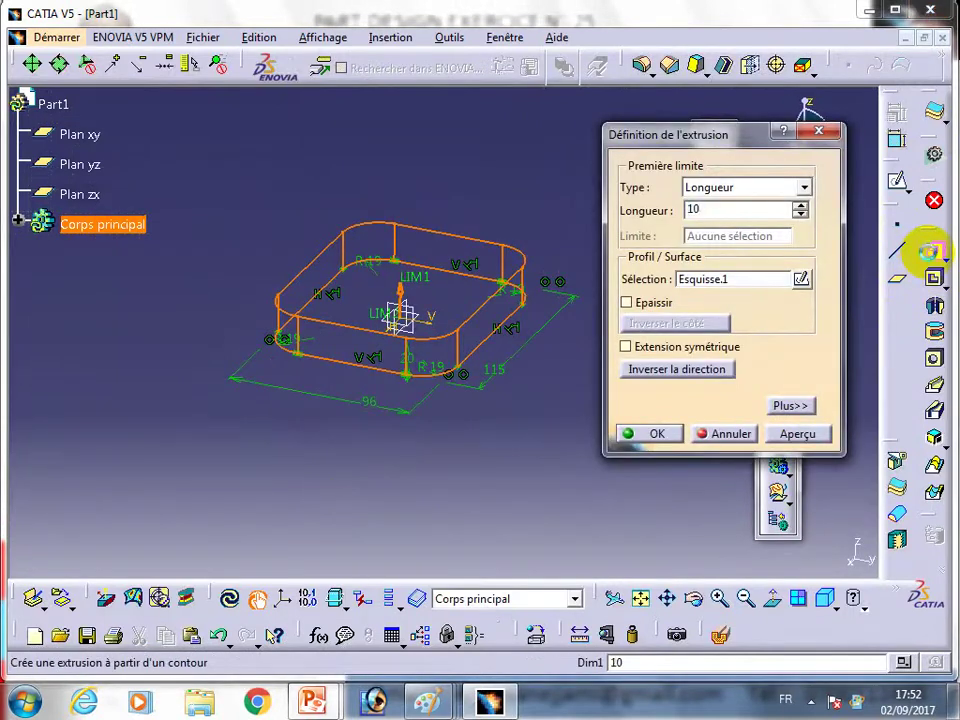
key(Return)
click(471, 279)
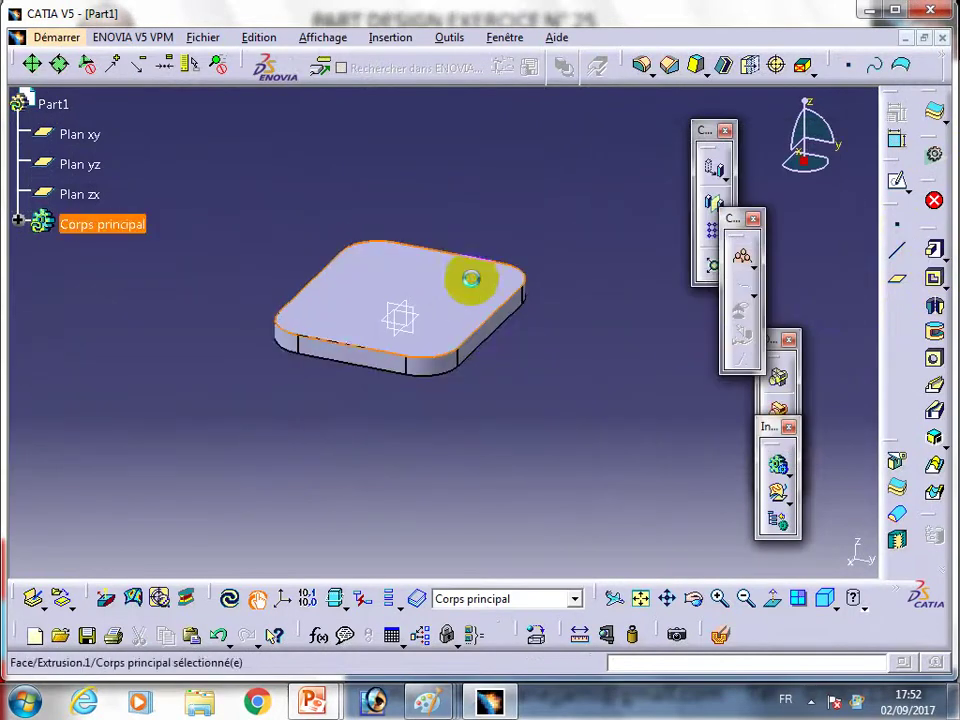
Sketch a 45 mm diameter circle at the origin on the plate's top face
click(897, 183)
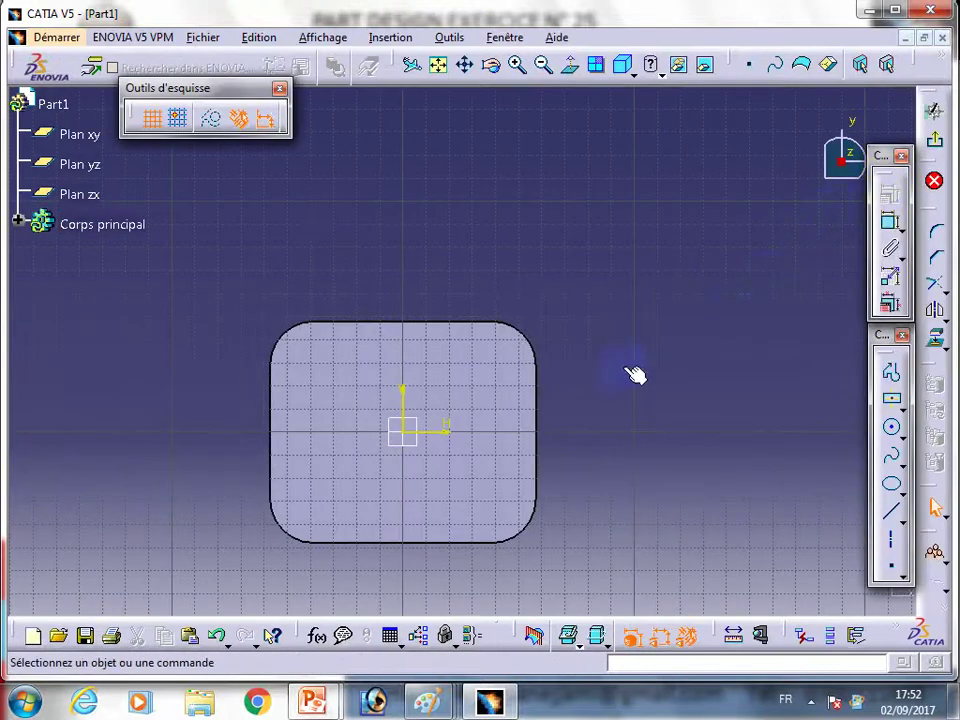
click(891, 427)
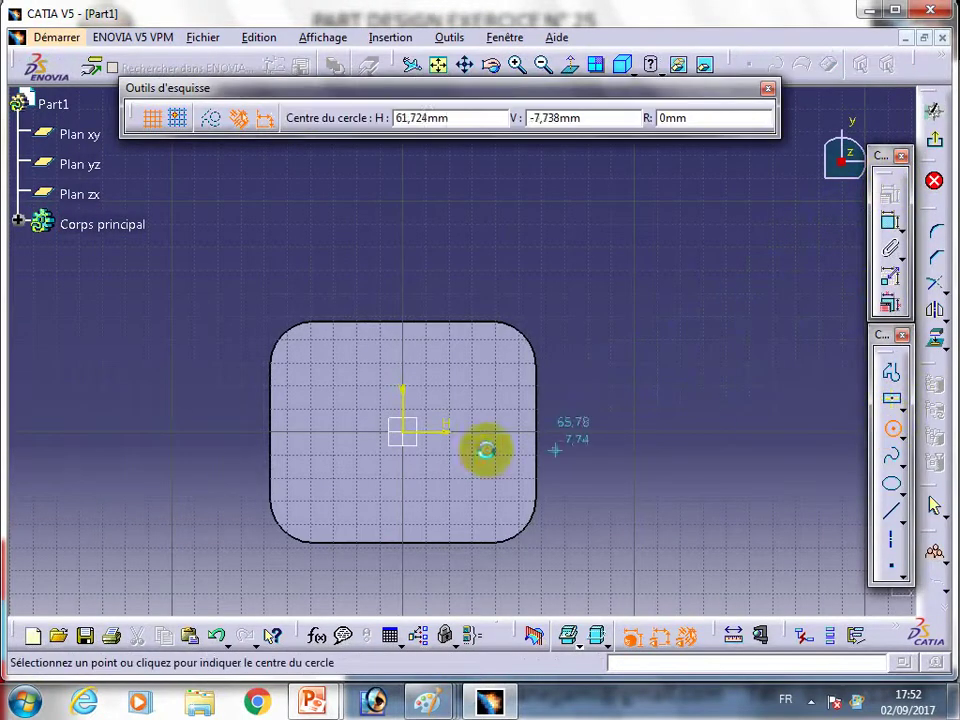
click(404, 431)
click(410, 362)
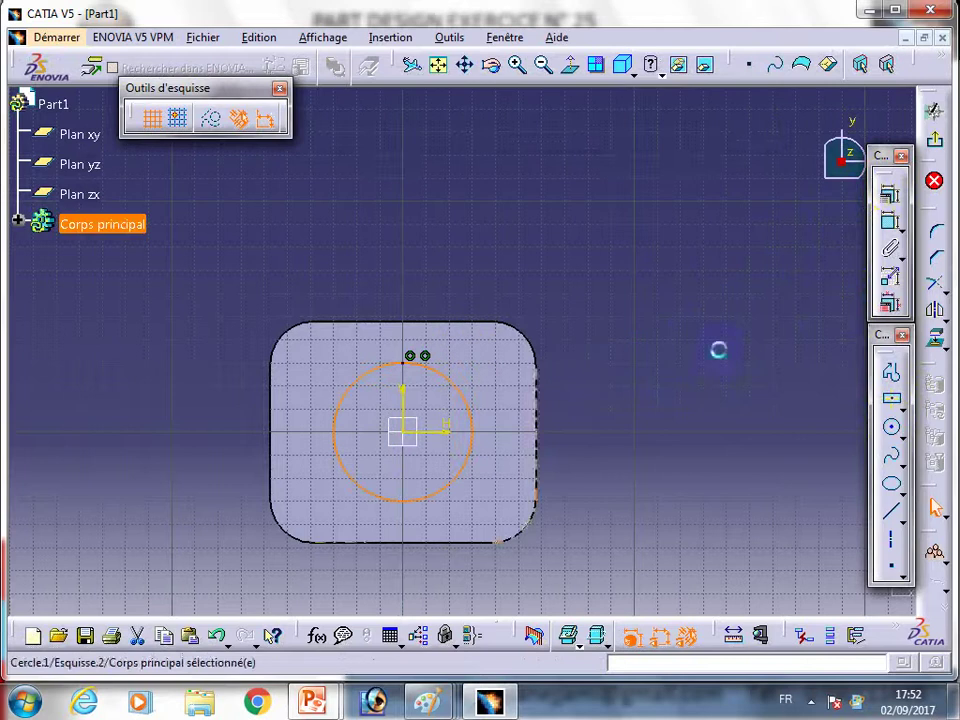
click(890, 222)
double_click(567, 228)
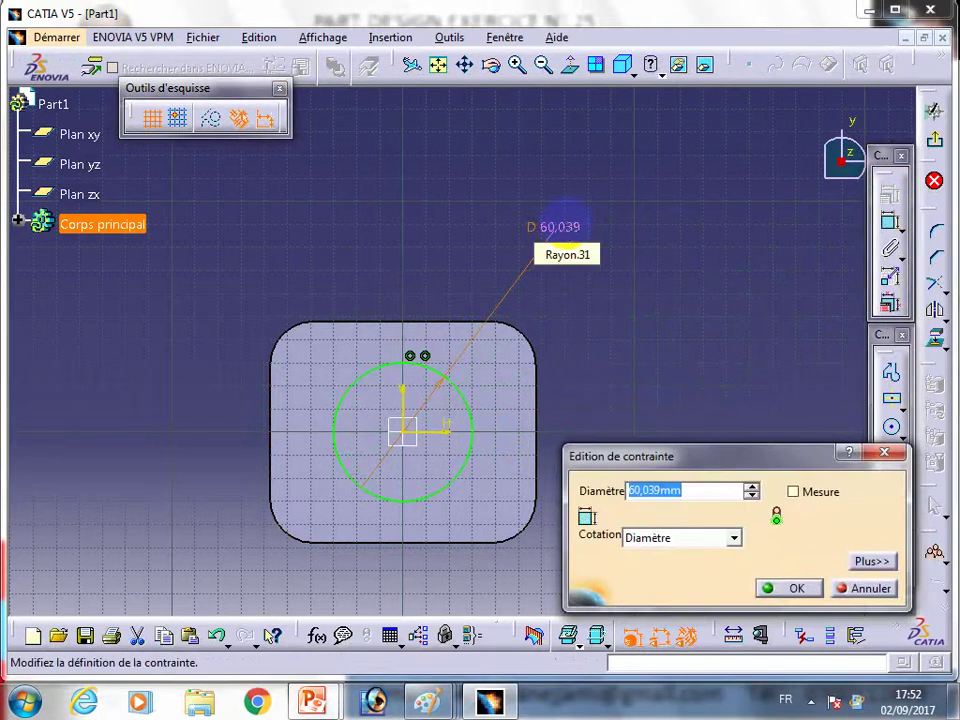
key(Return)
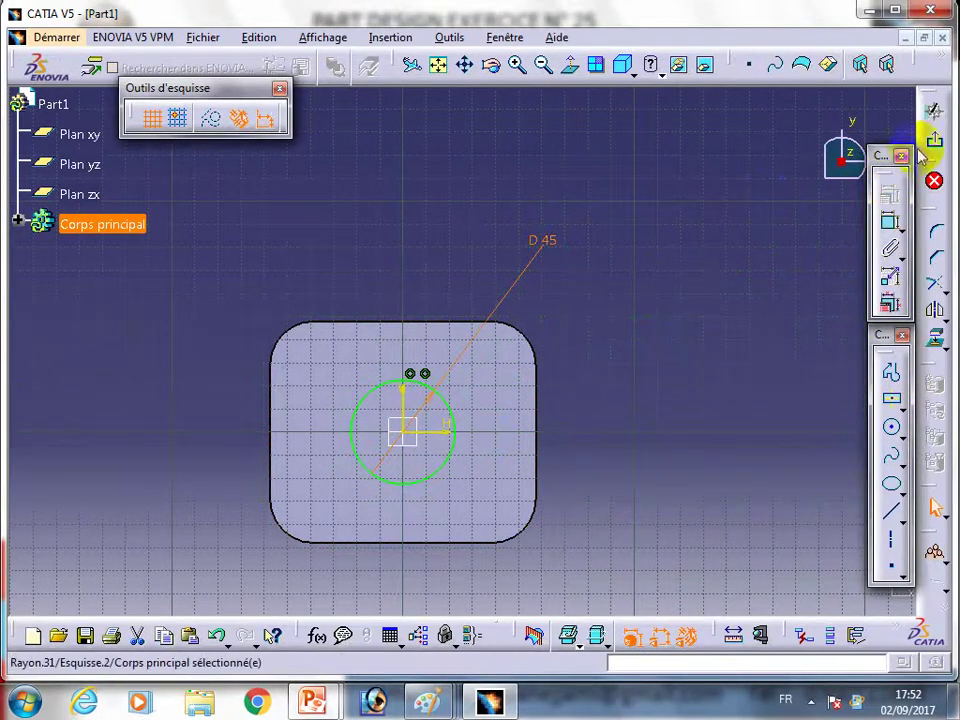
Pocket the 45 mm circle through the plate as Poche.1
click(936, 145)
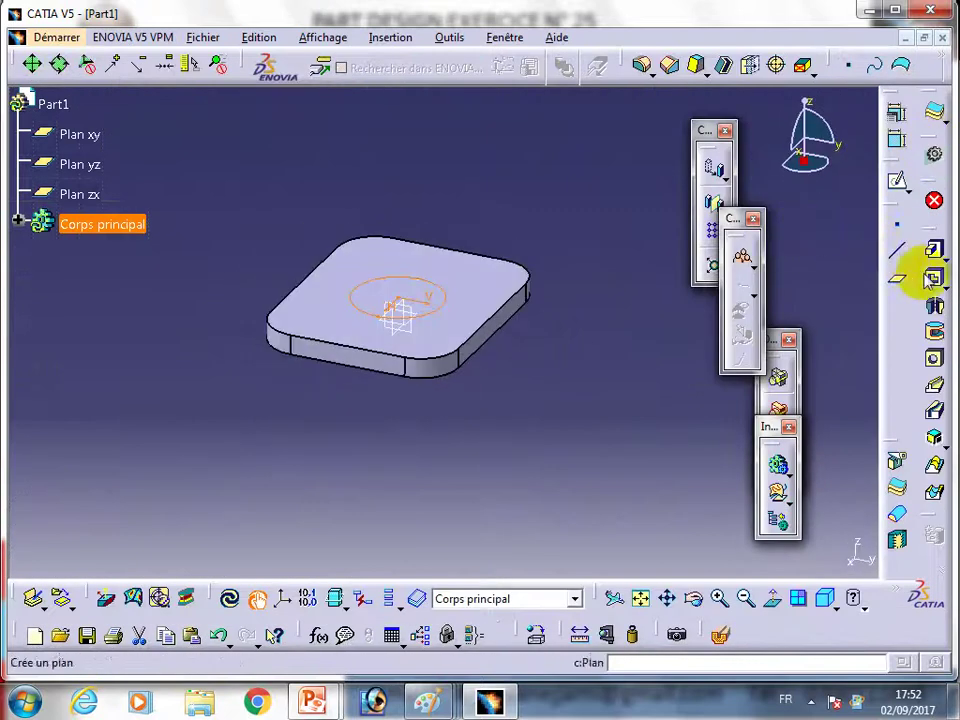
click(933, 279)
click(664, 430)
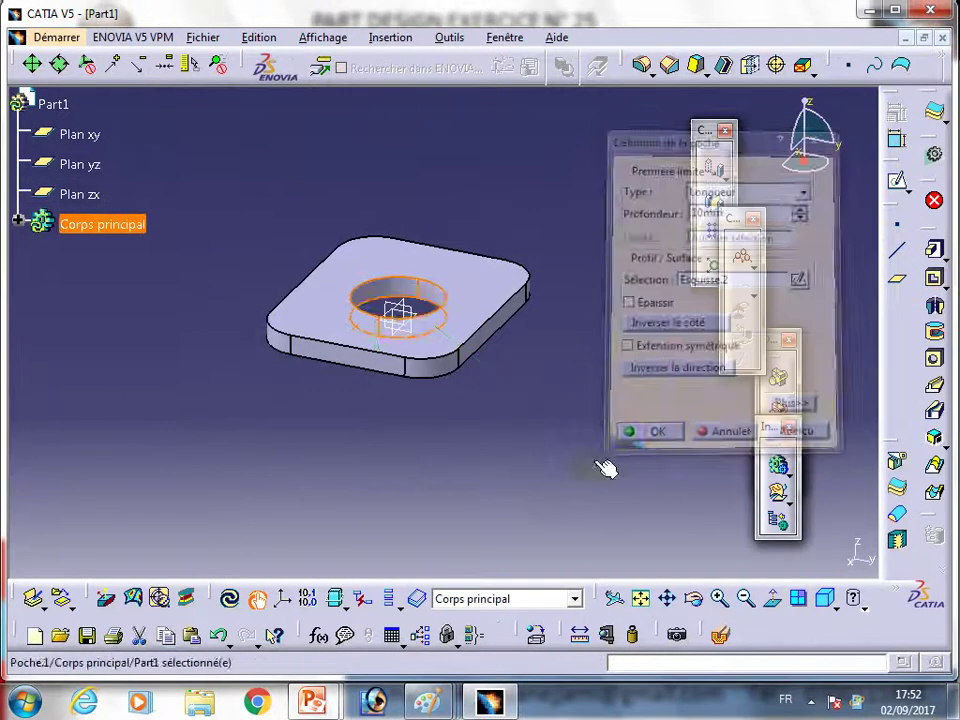
click(488, 313)
click(897, 183)
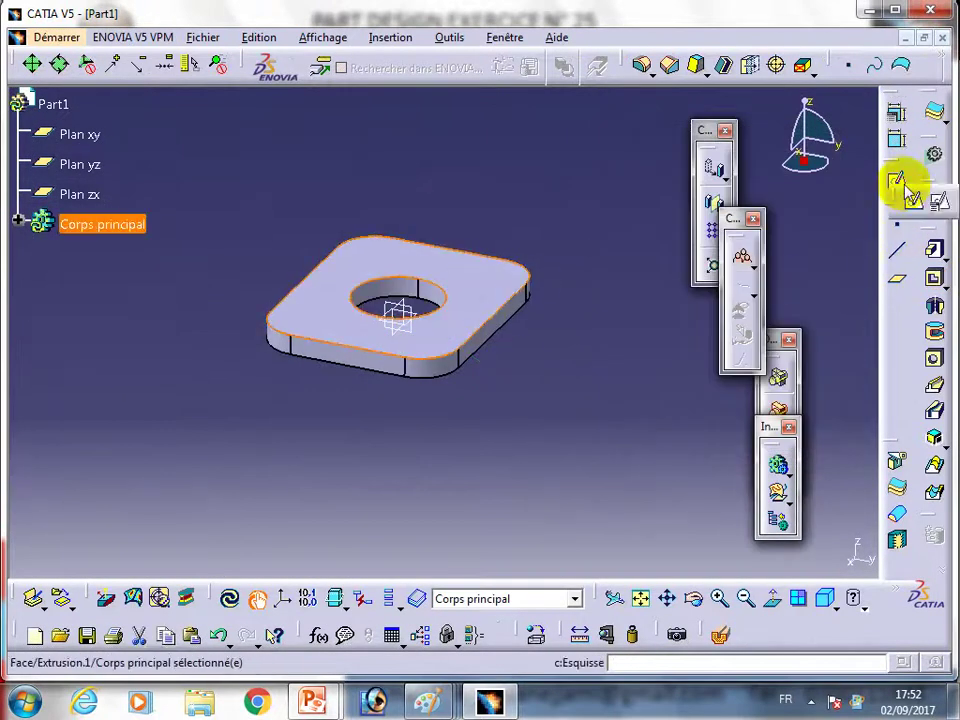
In a new top-face sketch, draw right vertical and bottom horizontal construction lines around the hole
click(897, 183)
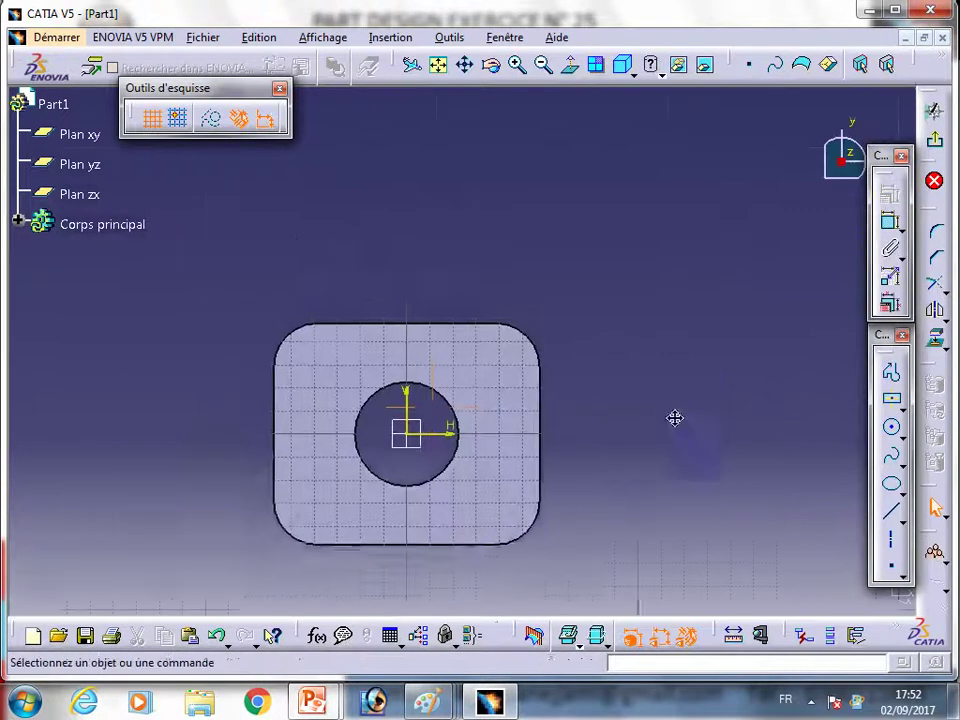
click(890, 541)
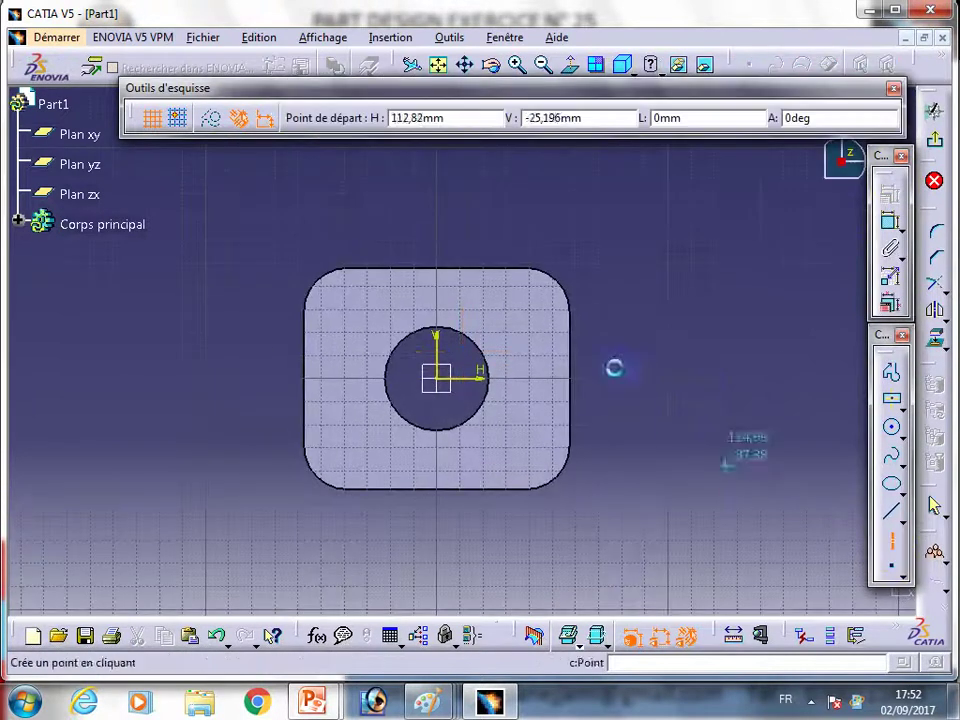
click(528, 303)
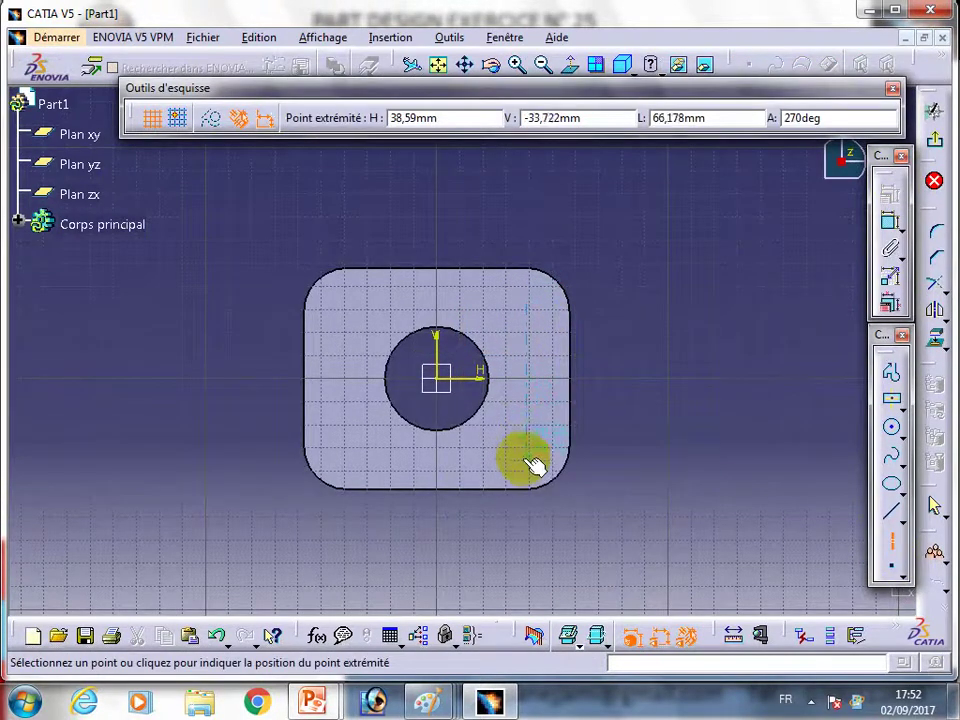
click(529, 462)
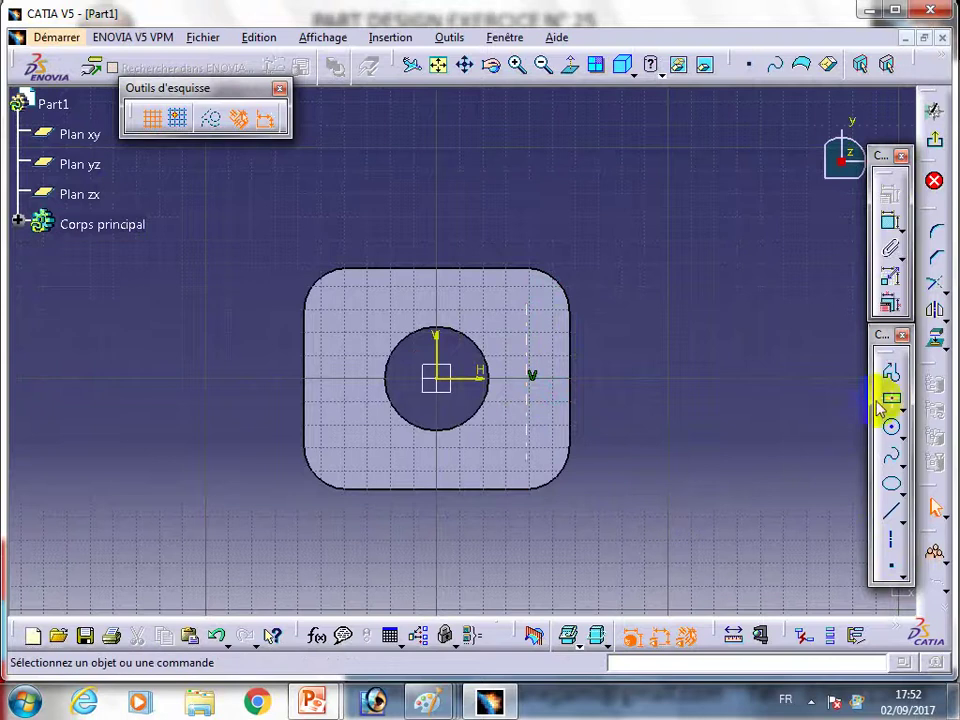
click(890, 541)
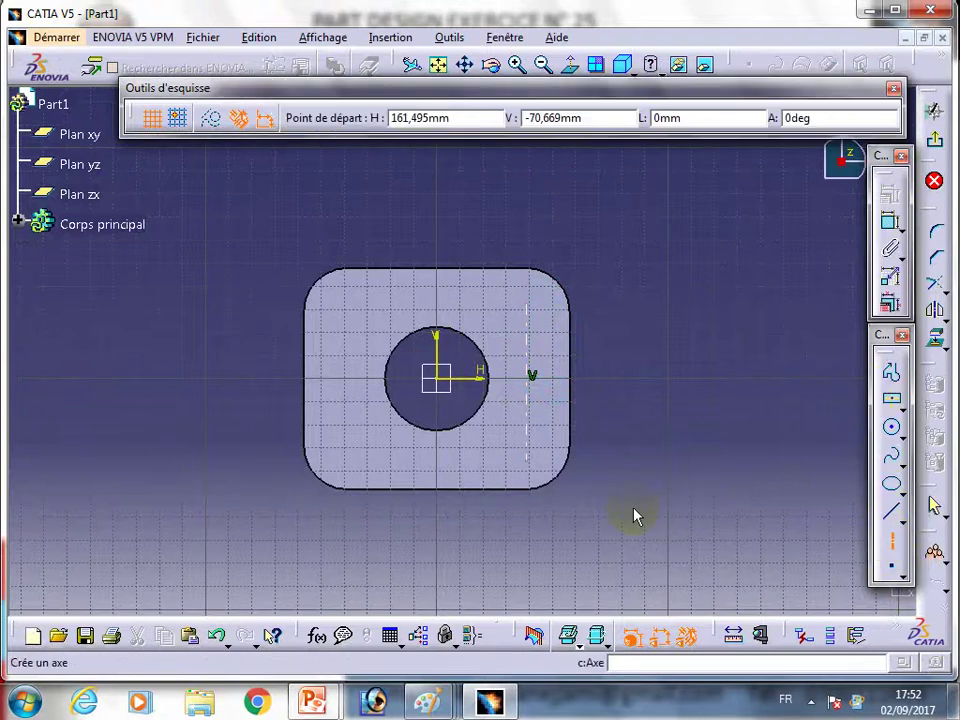
click(527, 462)
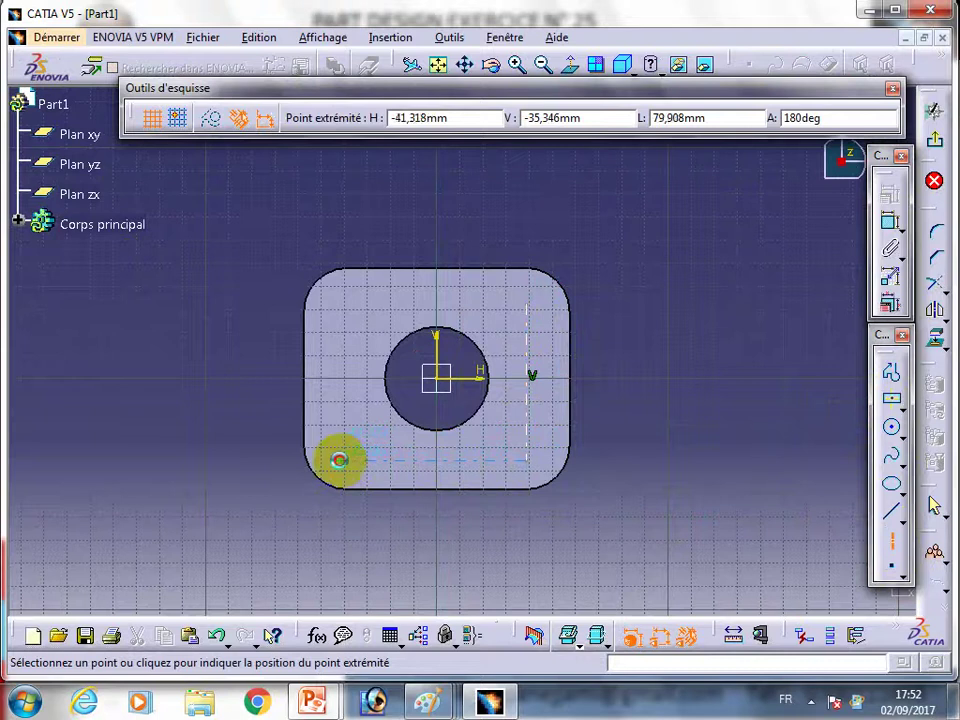
click(339, 460)
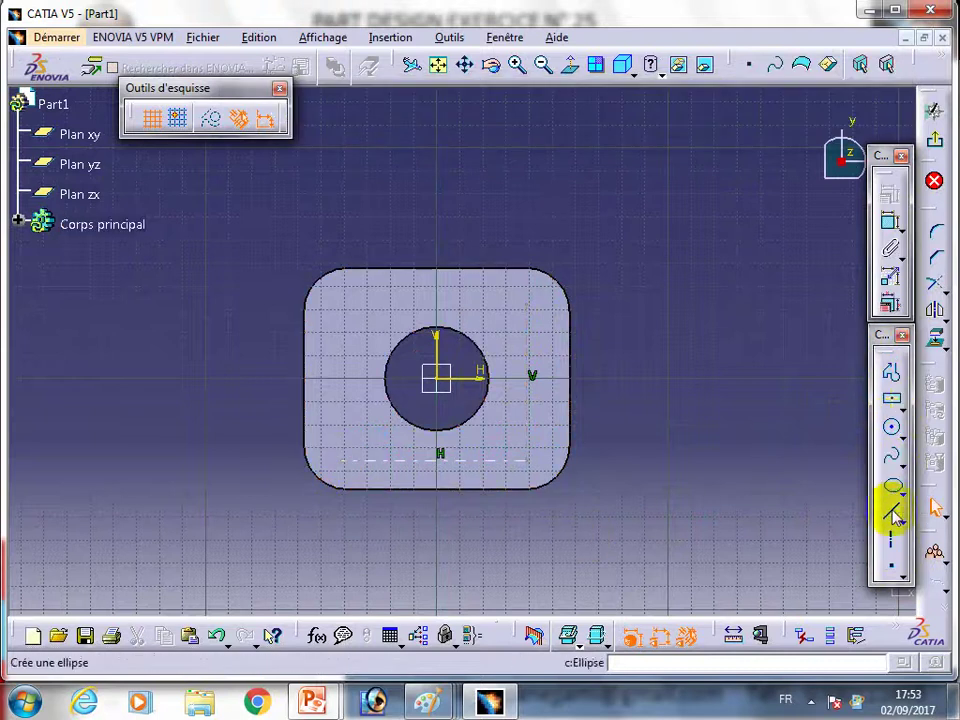
Add the top and left construction lines, shifting the left line slightly right
click(893, 514)
click(528, 304)
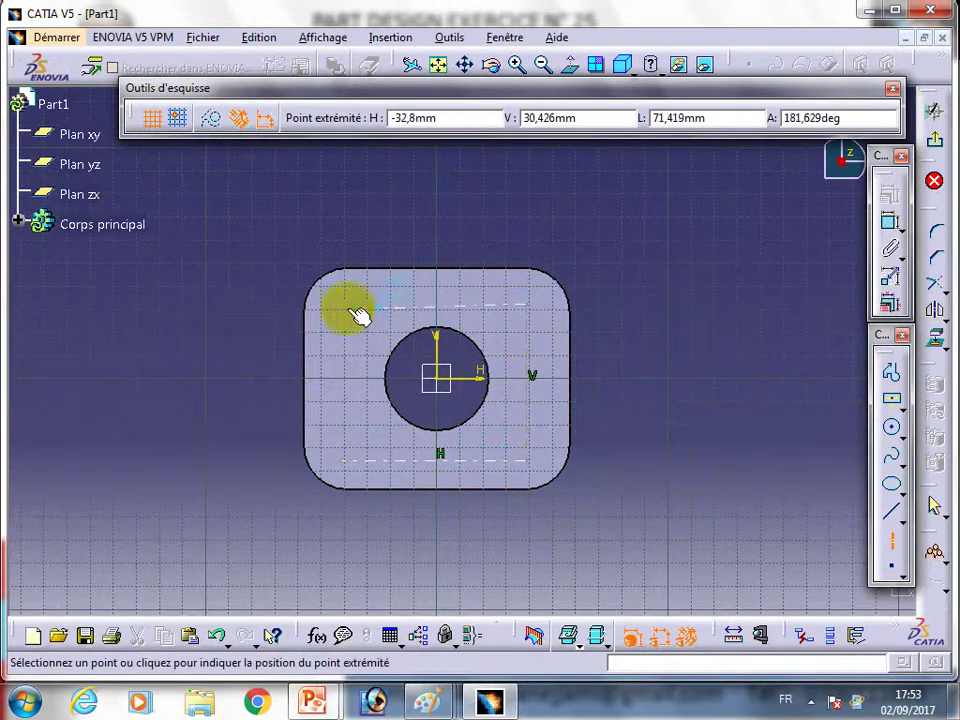
click(352, 316)
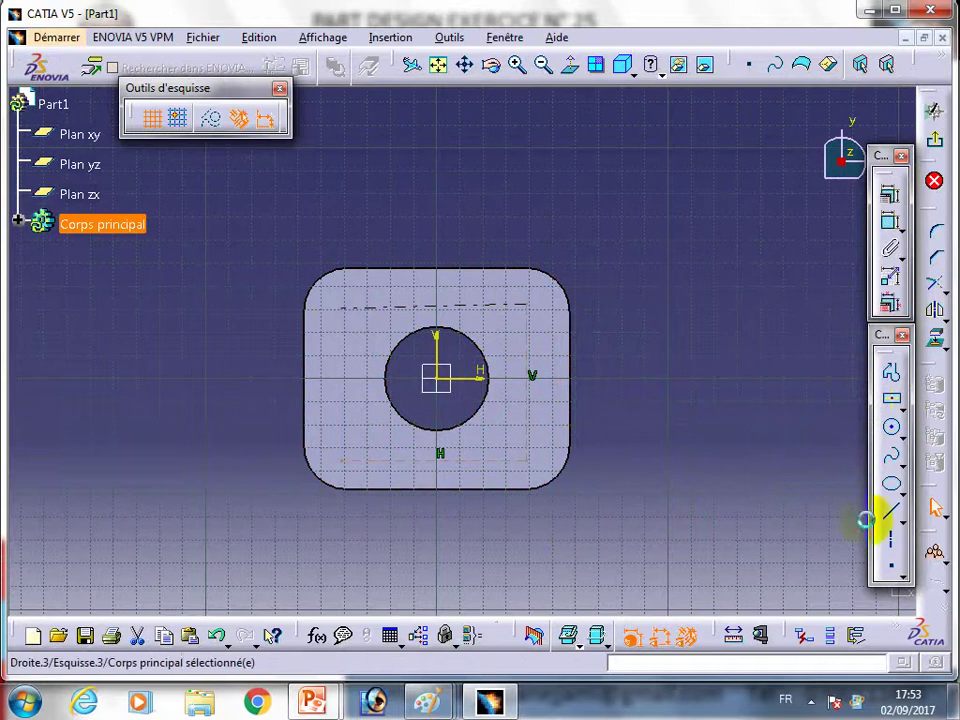
click(891, 541)
click(347, 322)
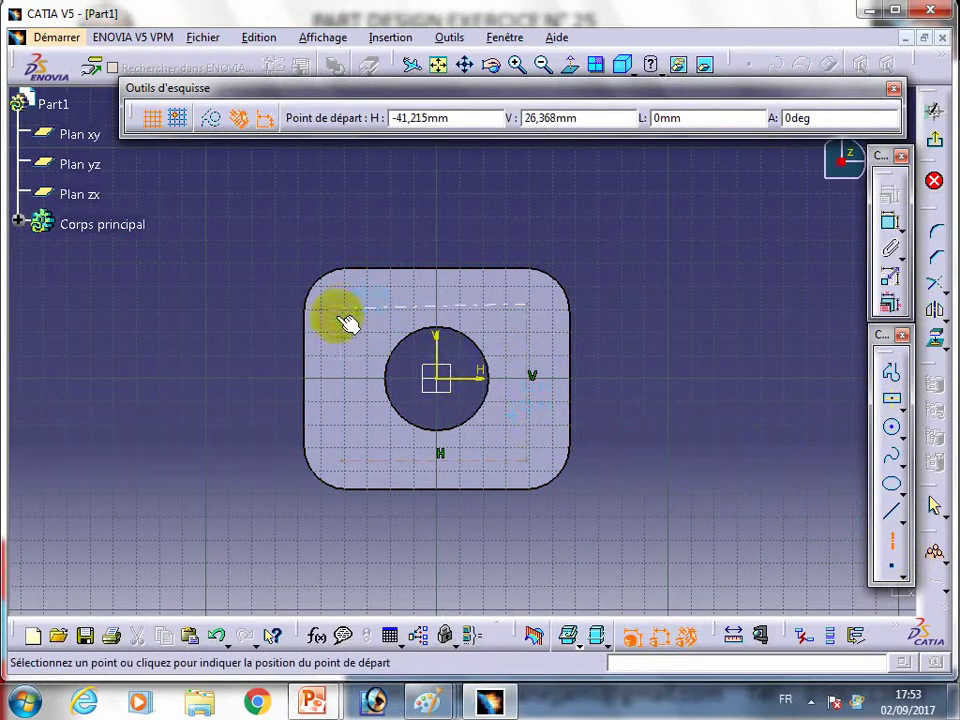
click(341, 311)
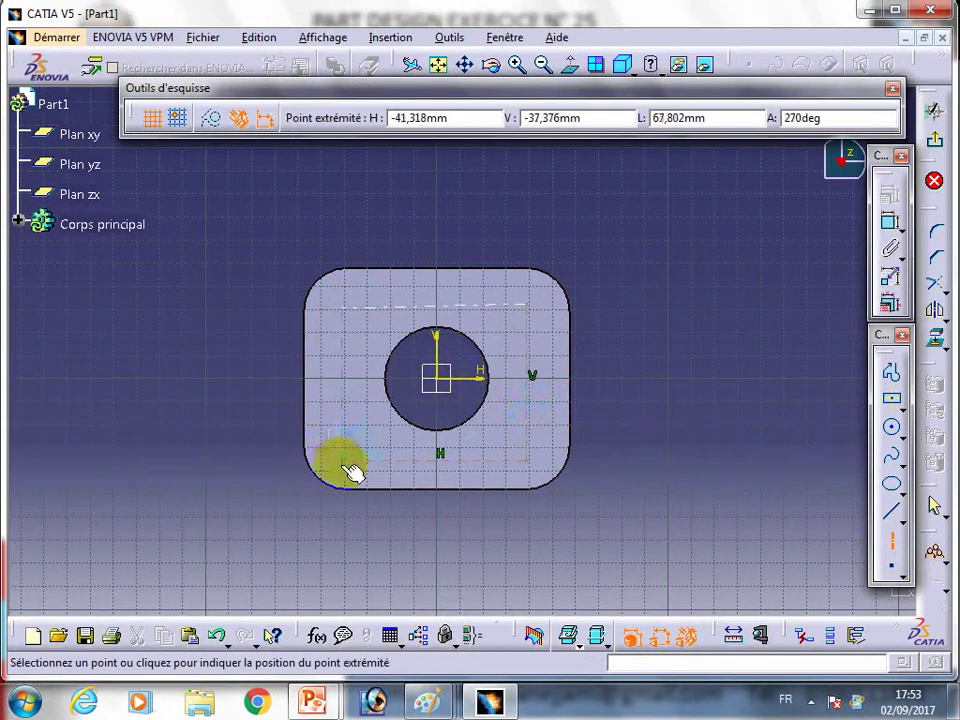
click(341, 458)
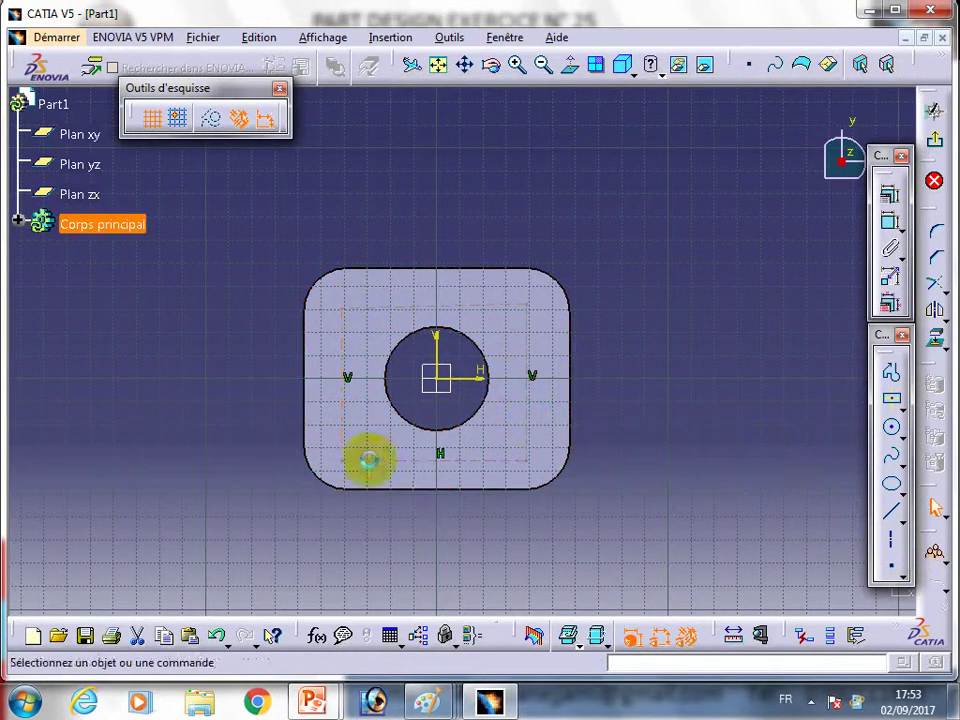
drag(341, 422, 363, 425)
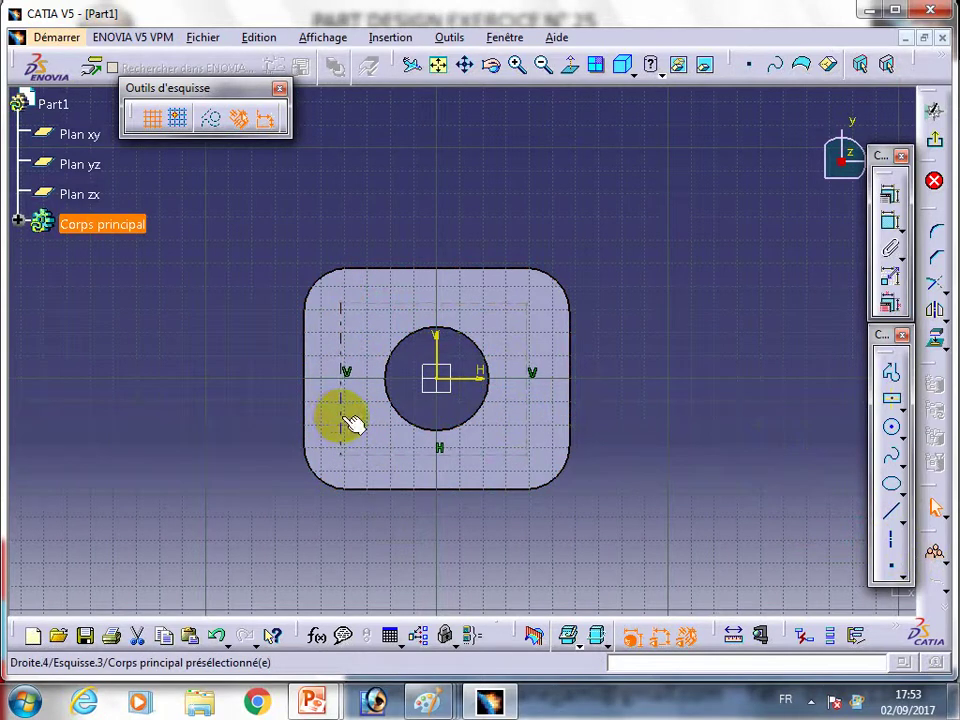
Constrain the top construction line to be horizontal
click(461, 304)
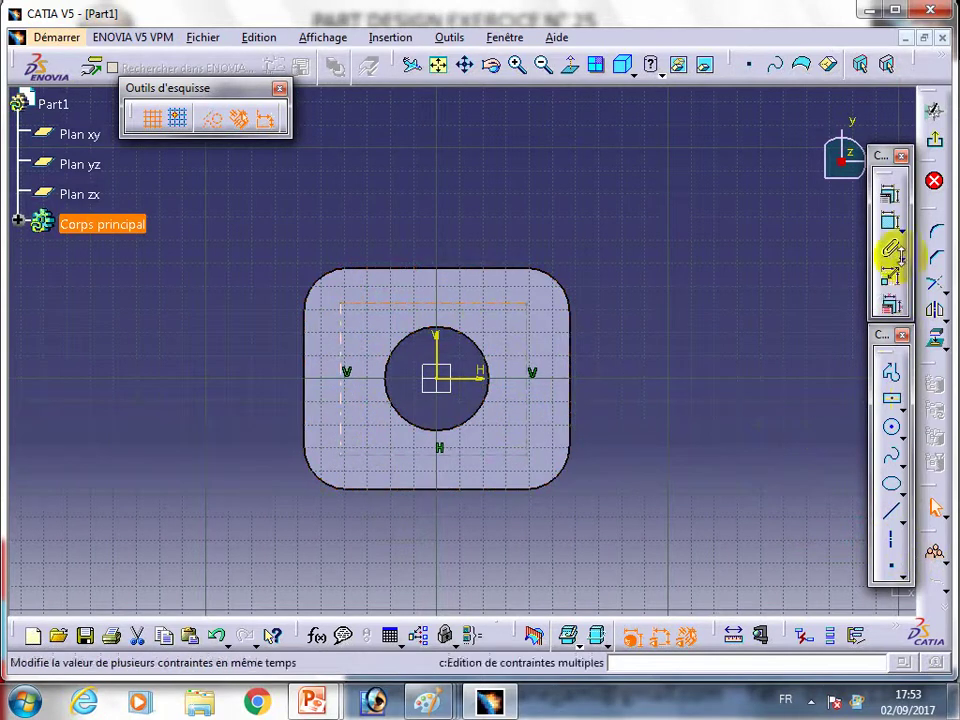
click(890, 194)
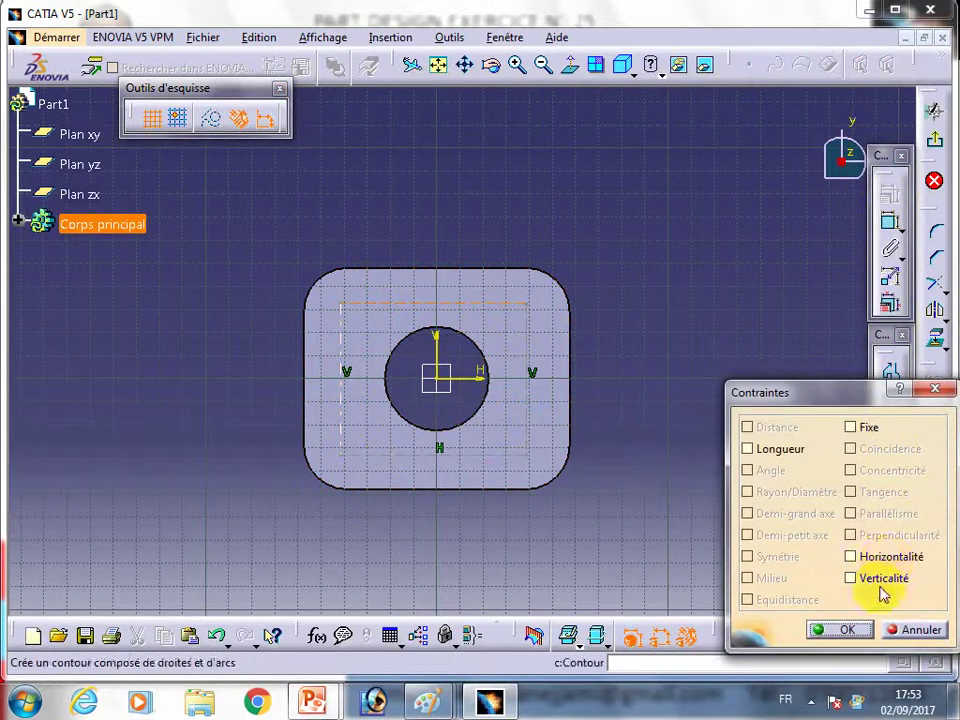
click(881, 557)
click(845, 629)
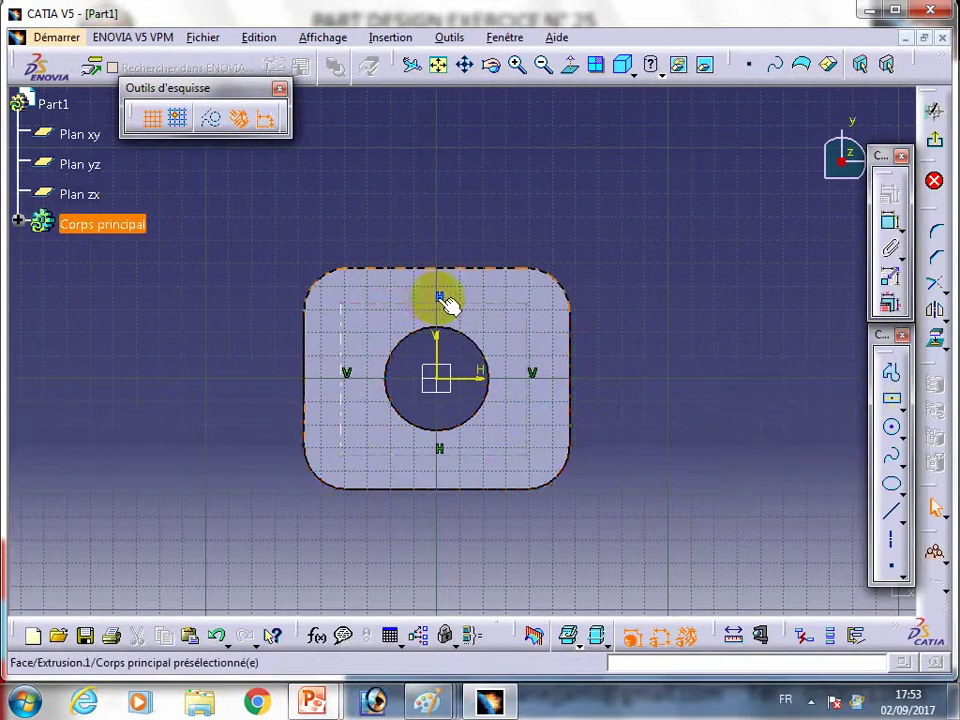
click(362, 356)
Dimension the top construction line to 77 mm
click(889, 220)
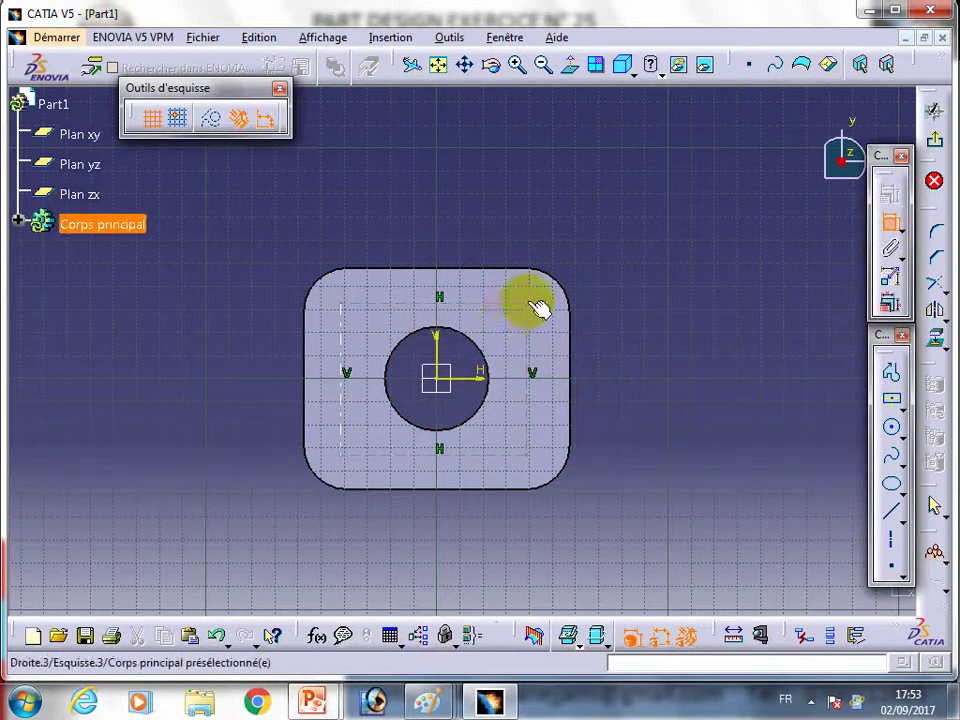
click(510, 303)
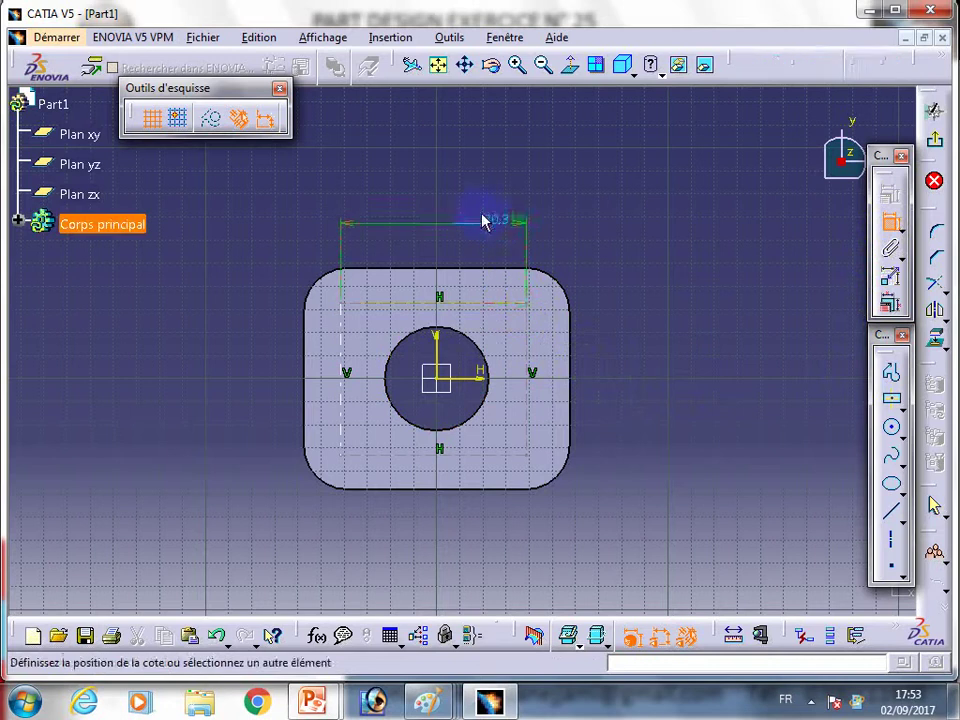
click(489, 210)
double_click(478, 208)
text(77)
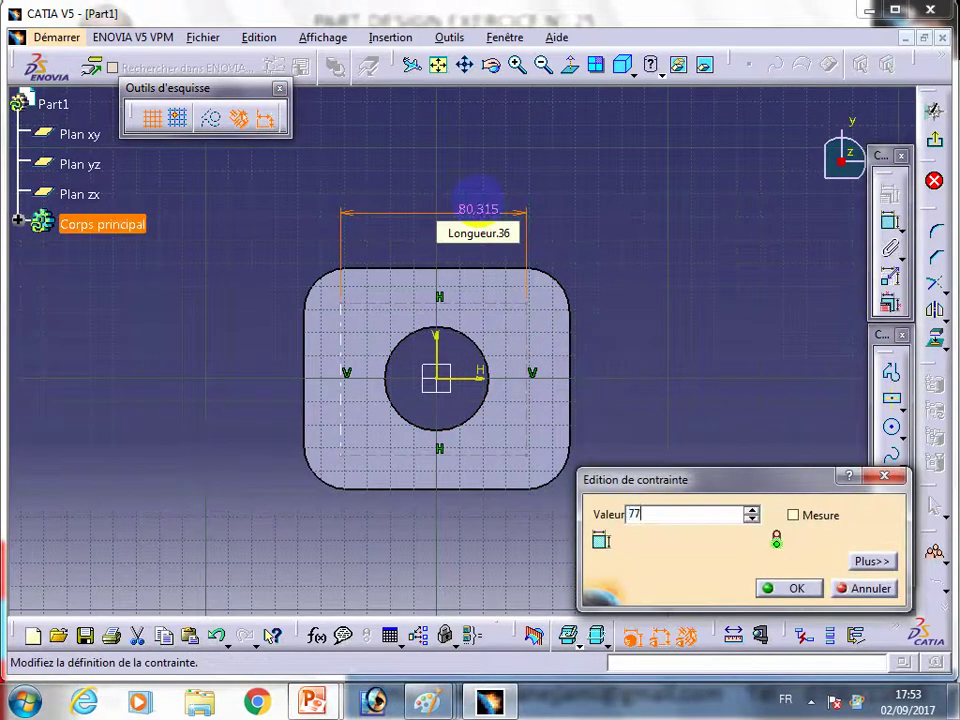
key(Return)
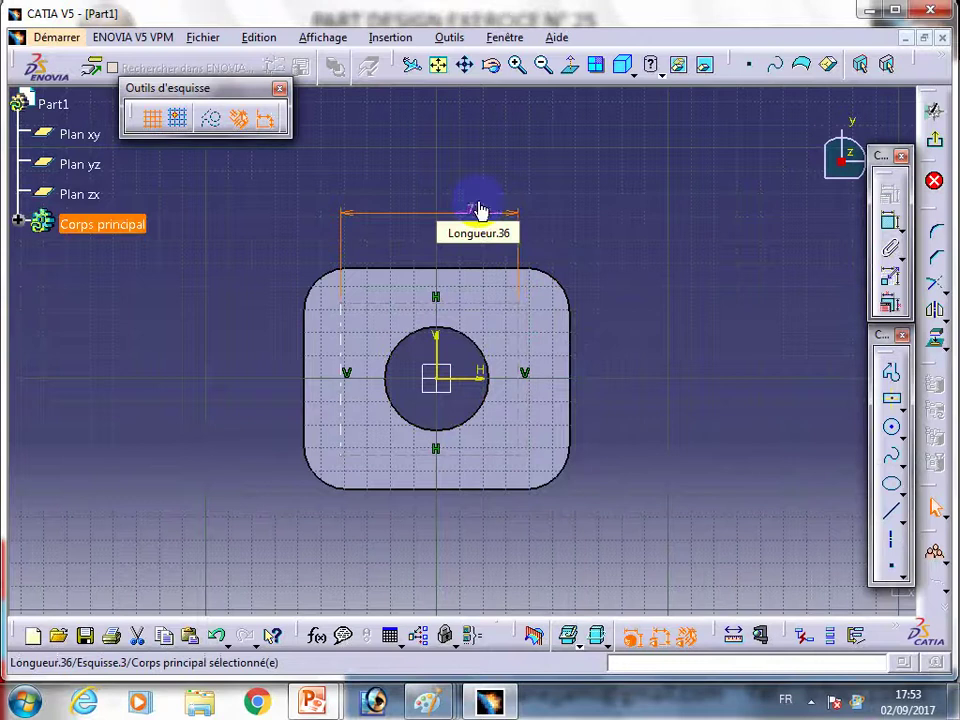
click(643, 326)
Dimension the right construction line to 58 mm
click(890, 222)
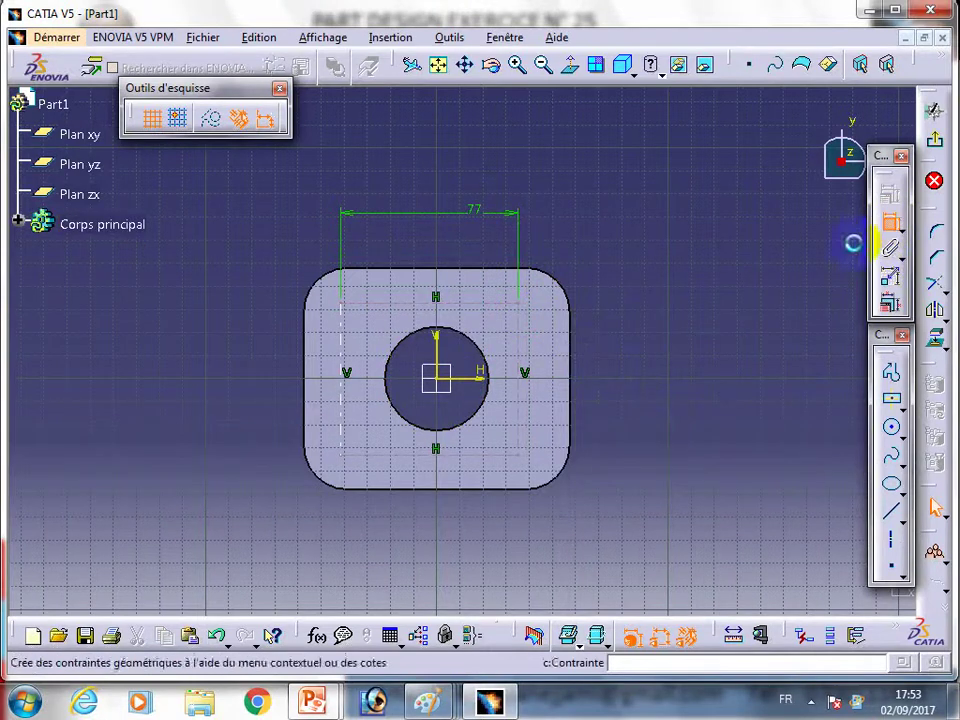
click(527, 376)
click(634, 366)
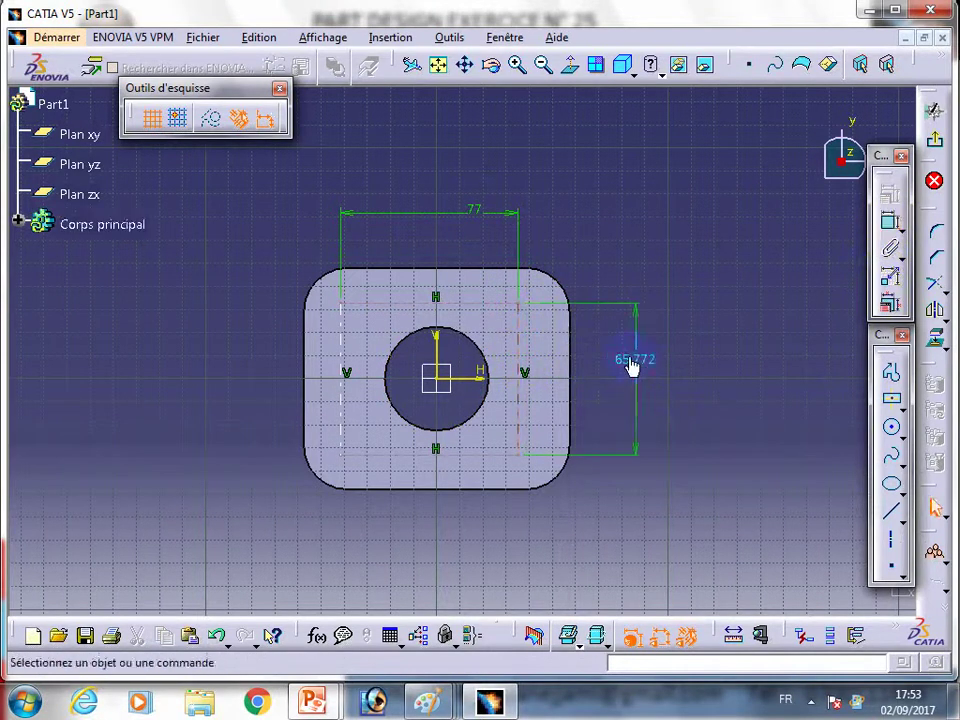
double_click(627, 358)
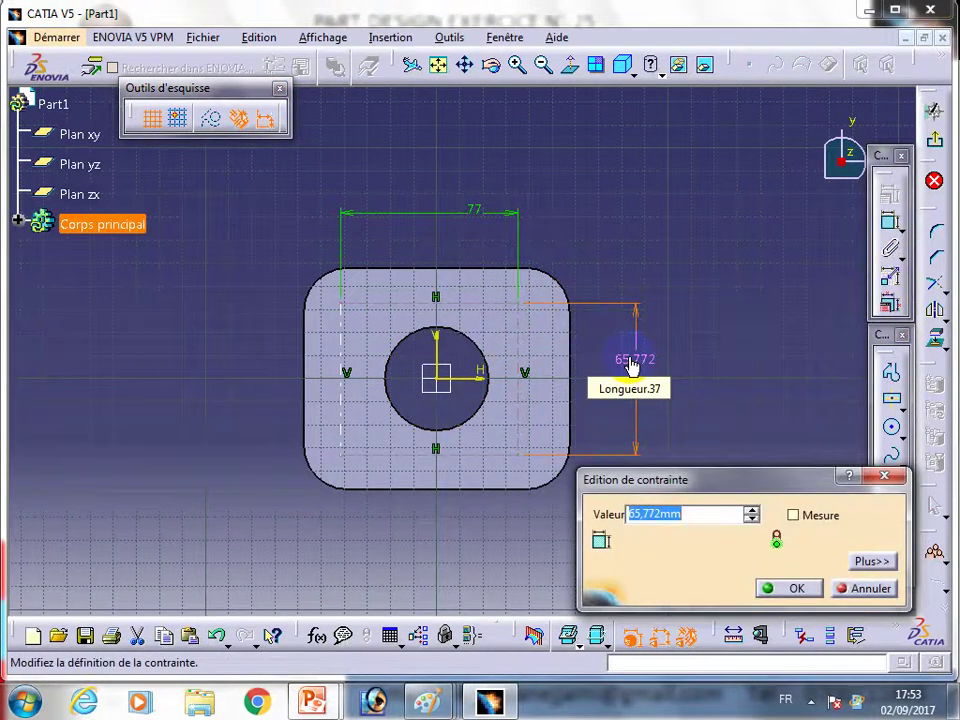
key(Return)
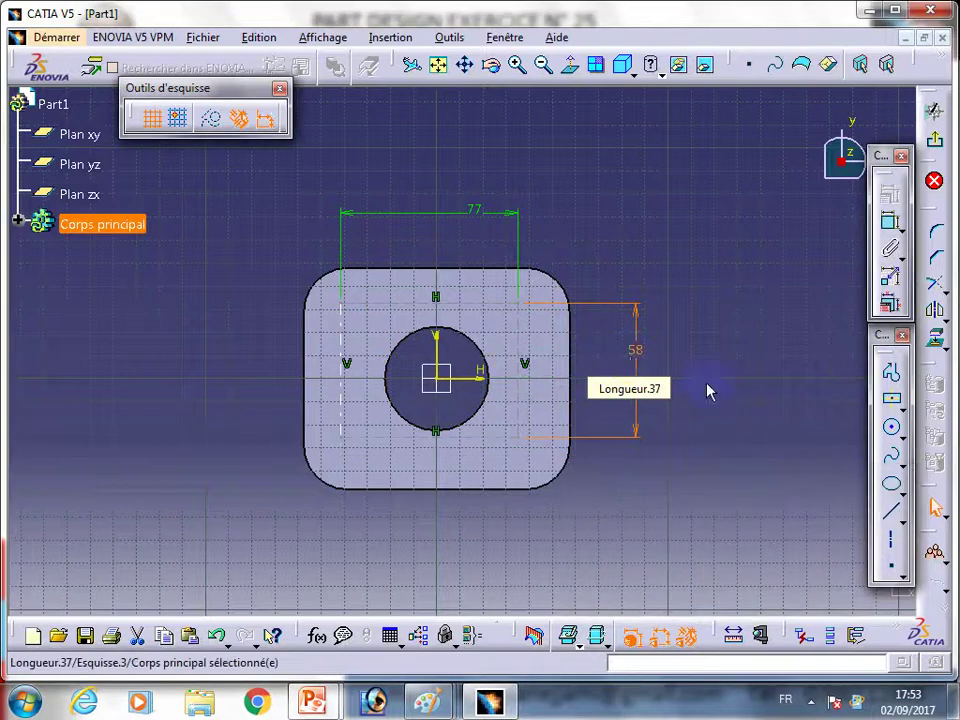
click(641, 390)
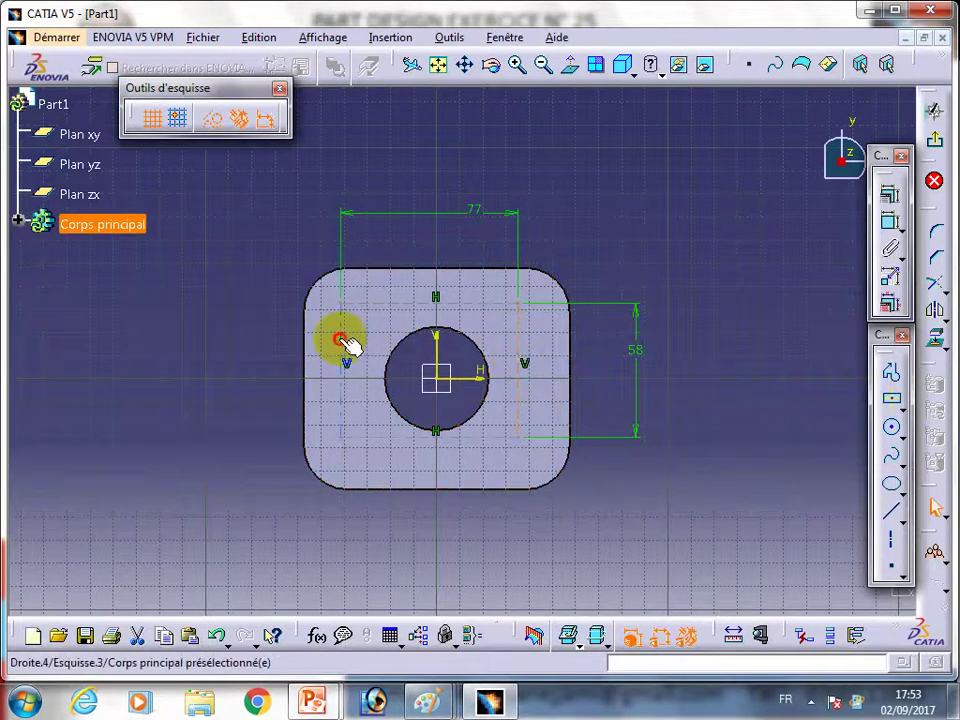
Make the vertical lines symmetric about the V axis and the horizontal lines about the H axis
ctrl+click(434, 343)
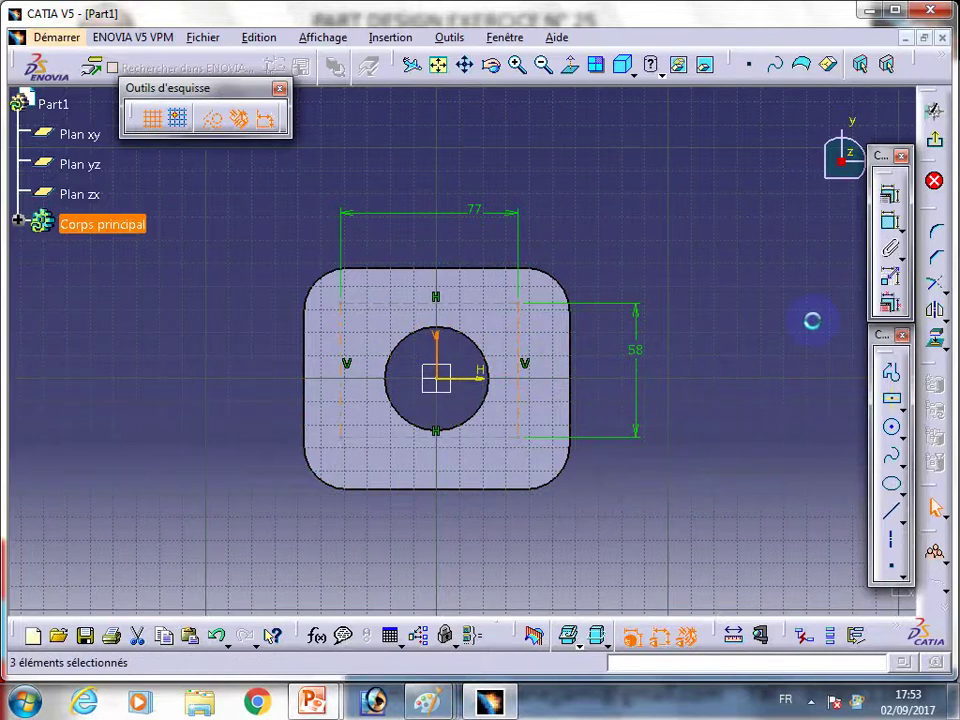
click(889, 193)
click(778, 558)
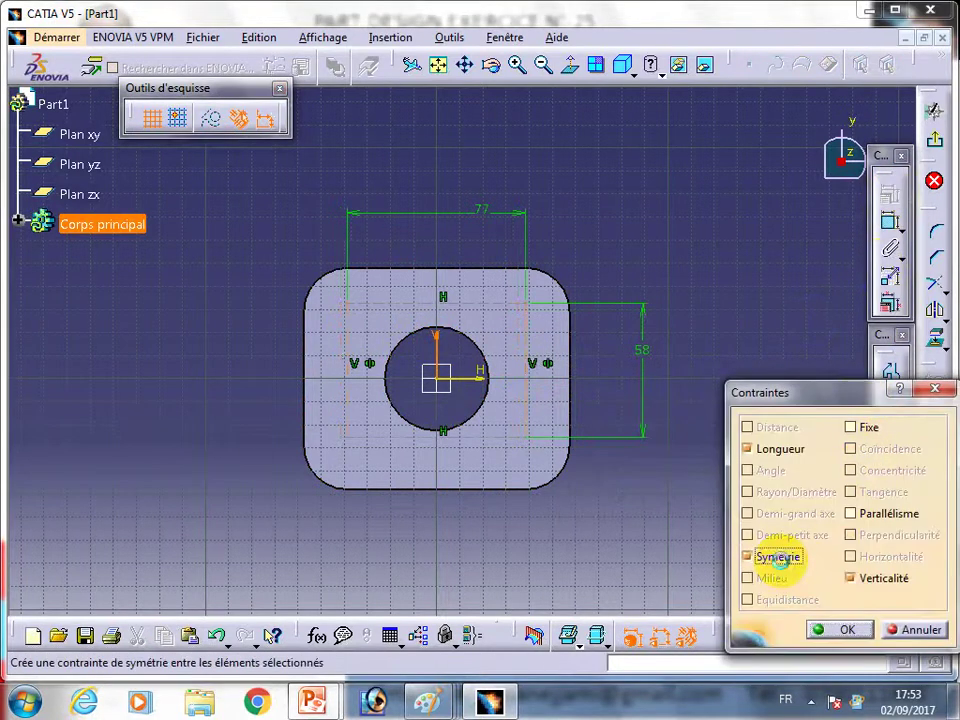
click(838, 628)
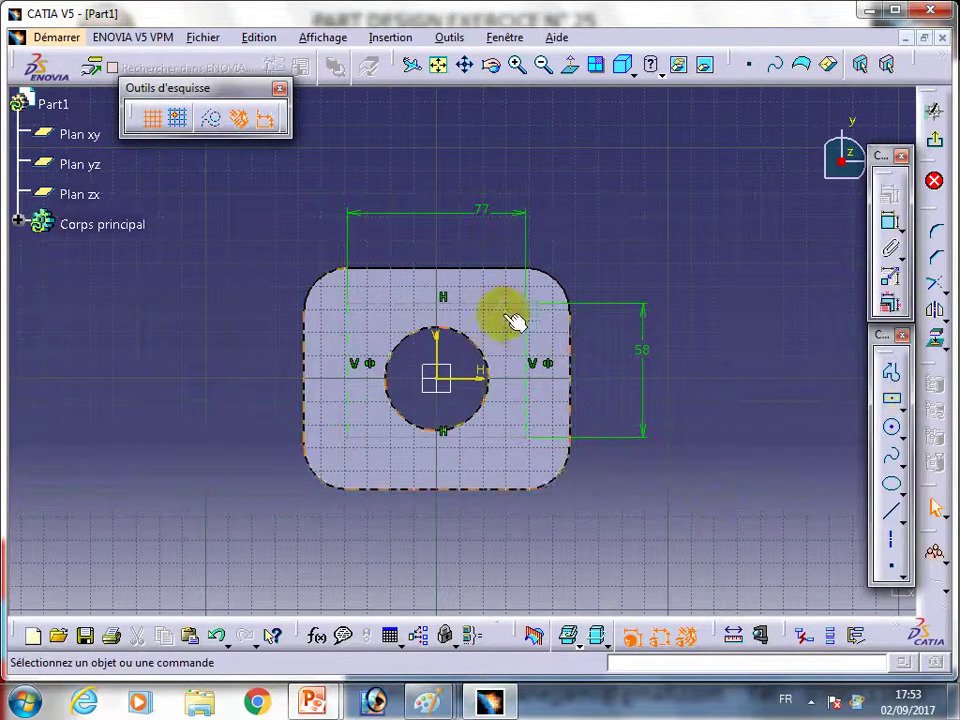
click(496, 398)
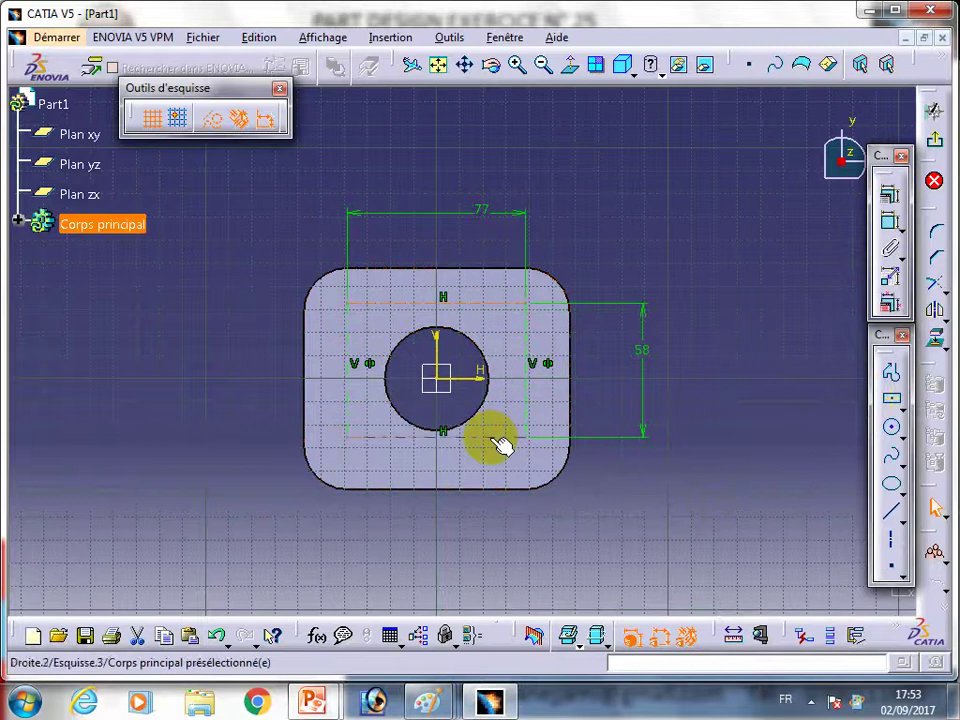
ctrl+click(485, 375)
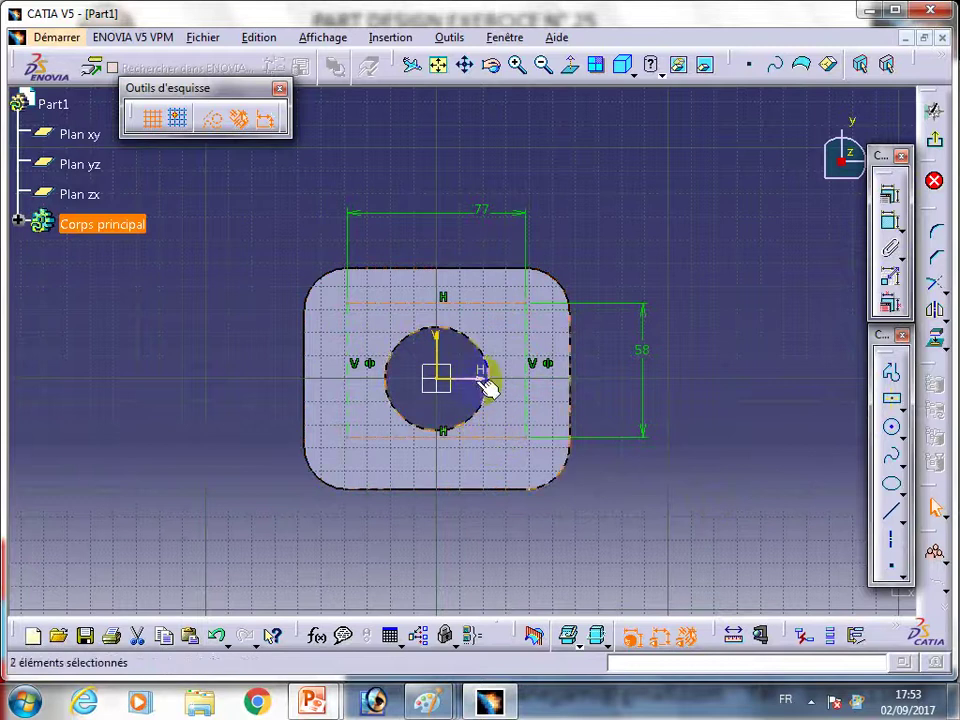
click(889, 192)
click(789, 560)
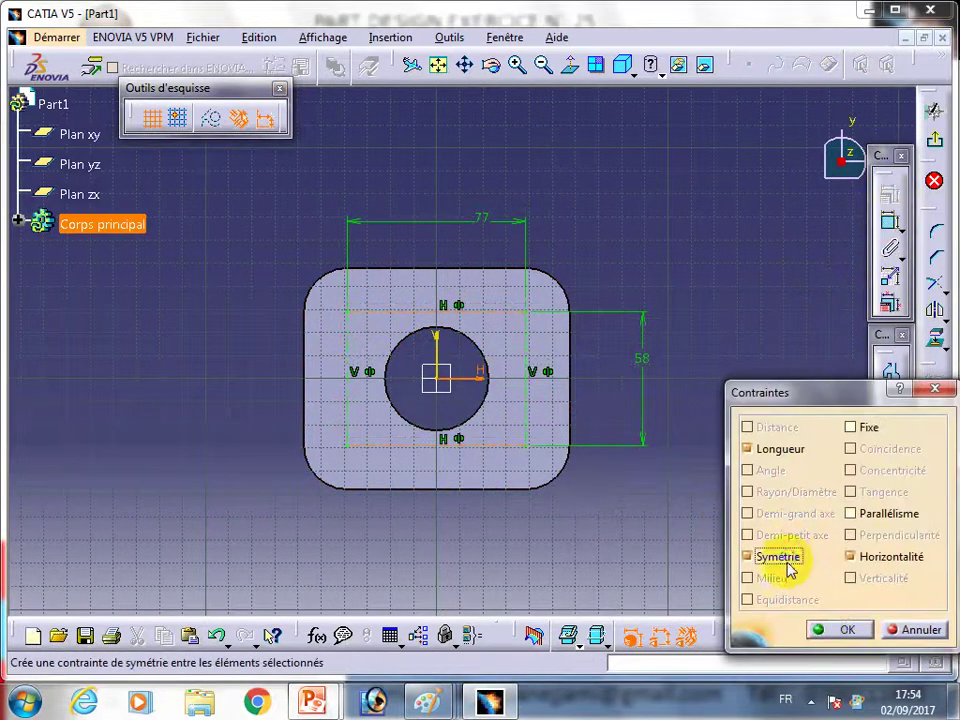
click(843, 632)
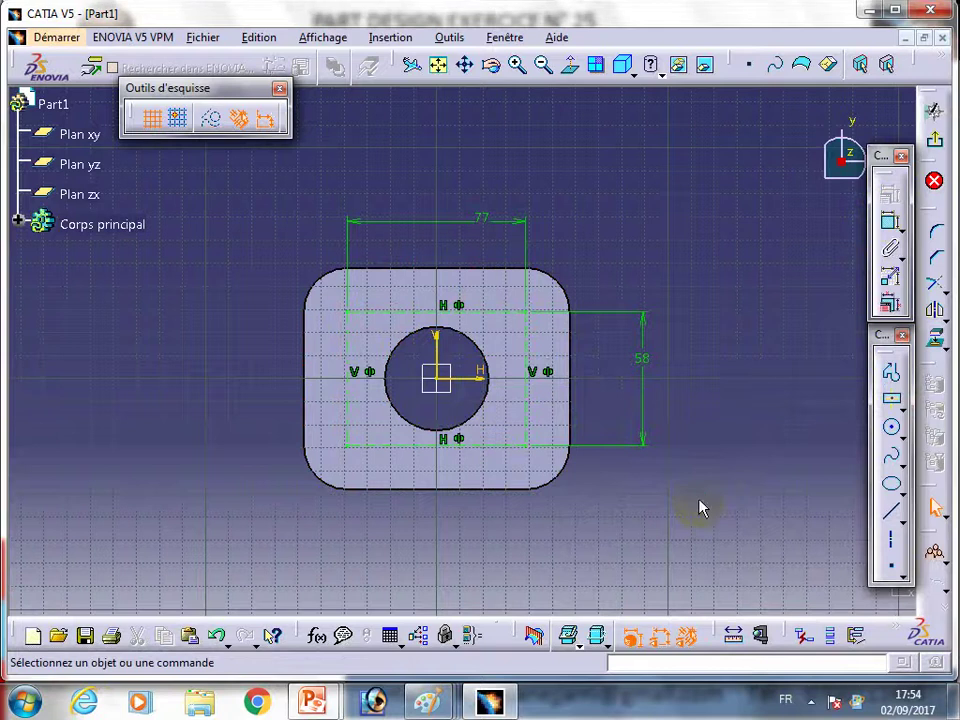
Draw a circle at the rectangle's top-right corner and set its radius to 15 mm
click(890, 427)
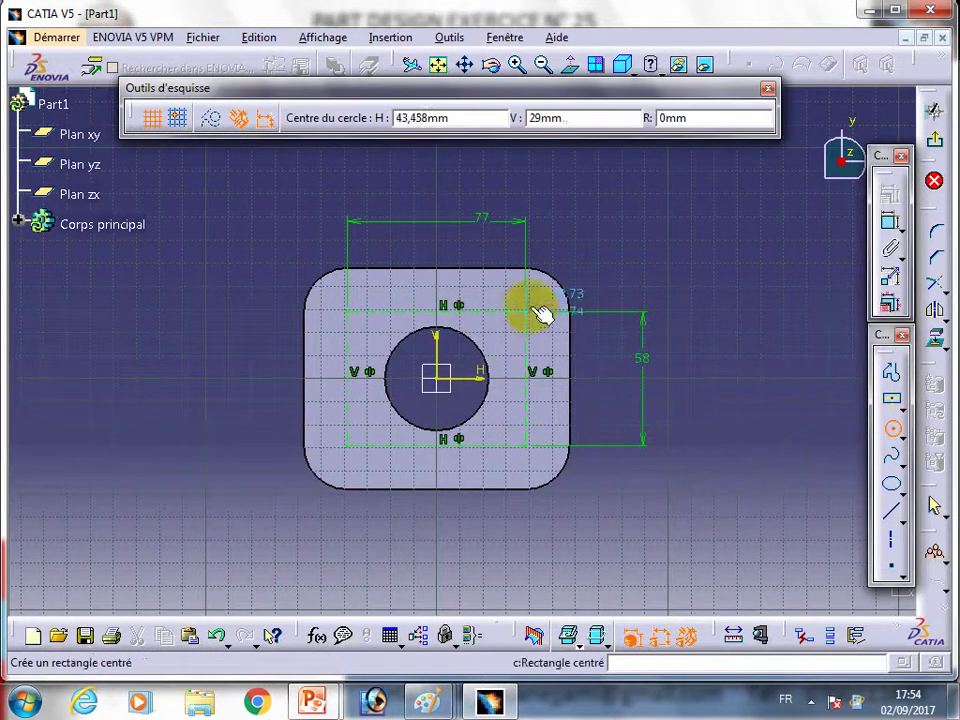
click(525, 312)
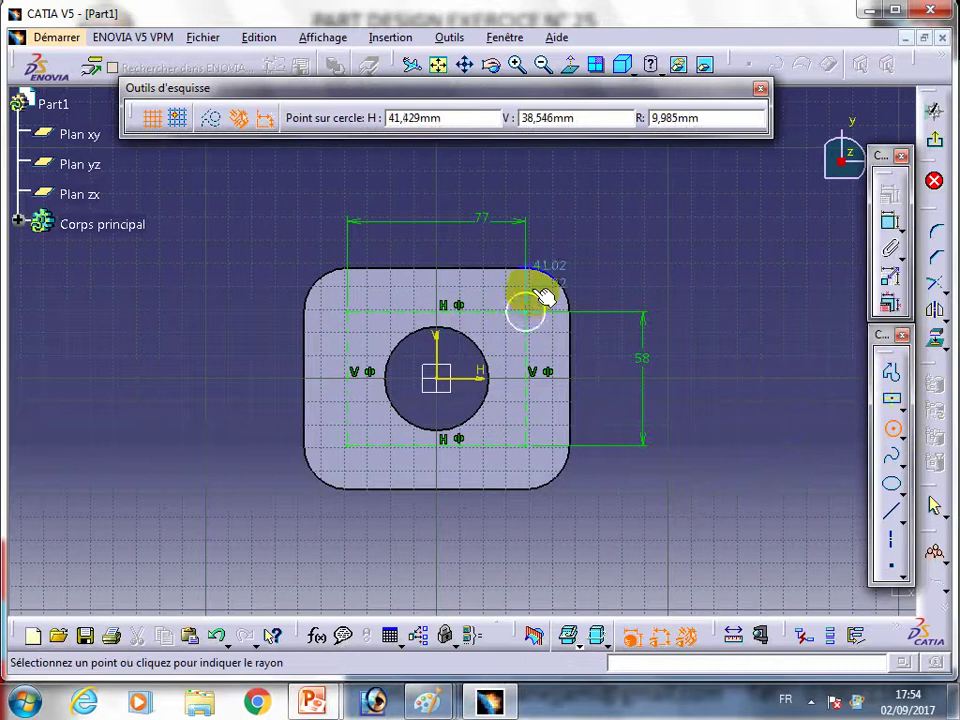
click(546, 290)
click(889, 220)
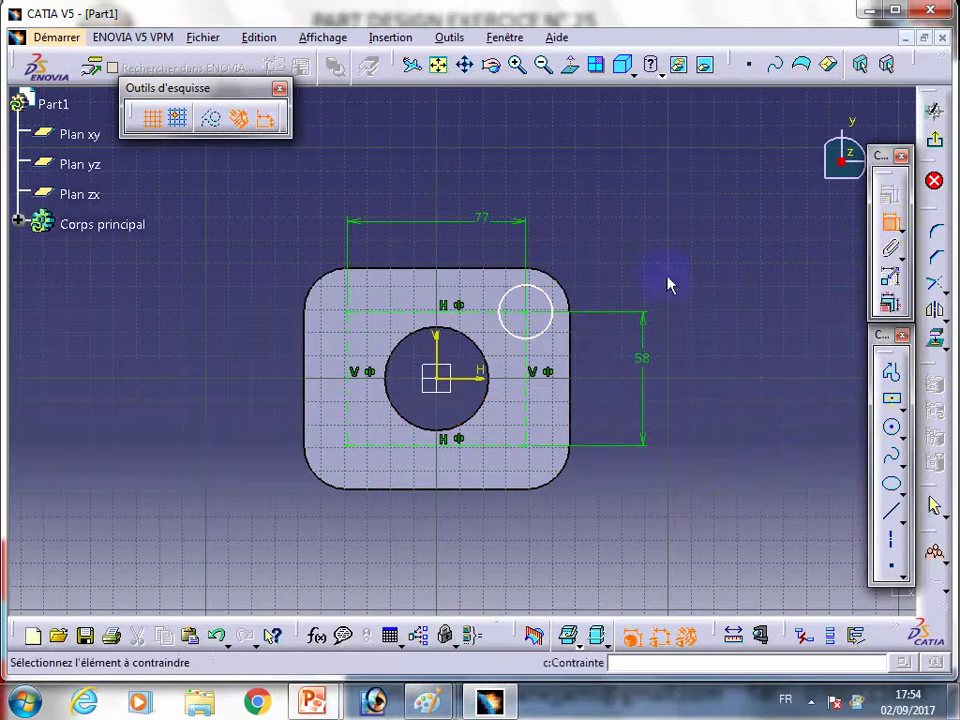
click(560, 303)
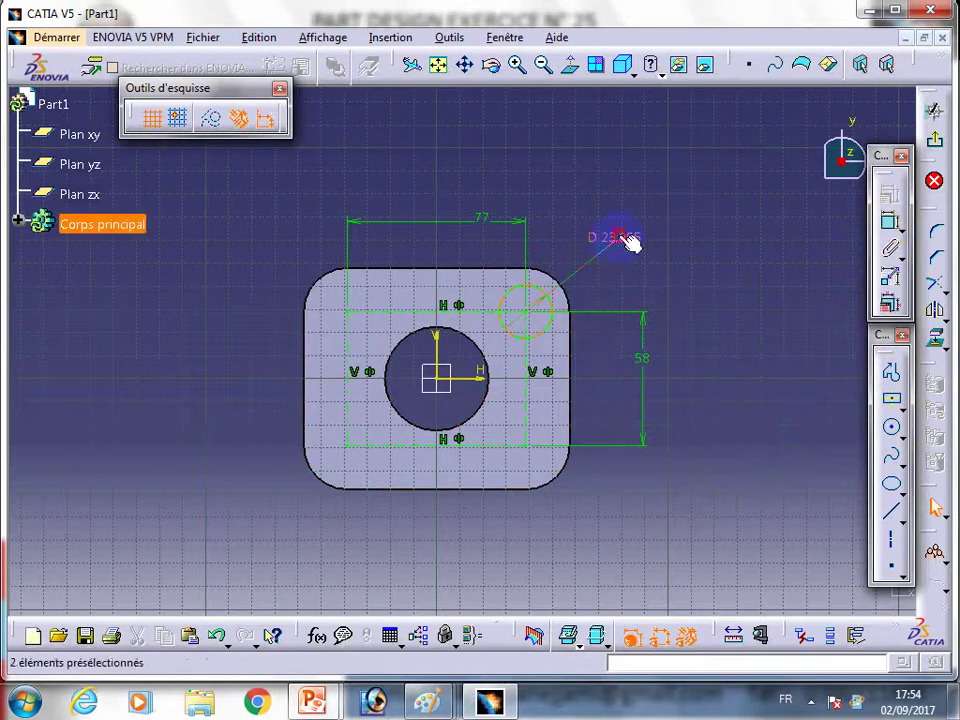
double_click(618, 240)
click(730, 537)
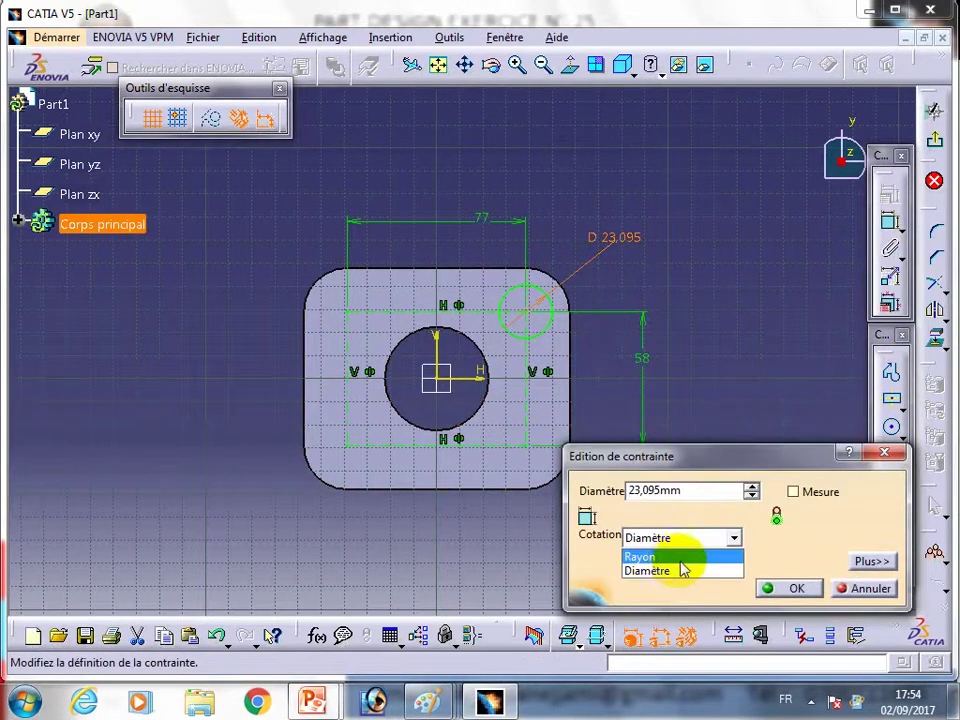
click(675, 557)
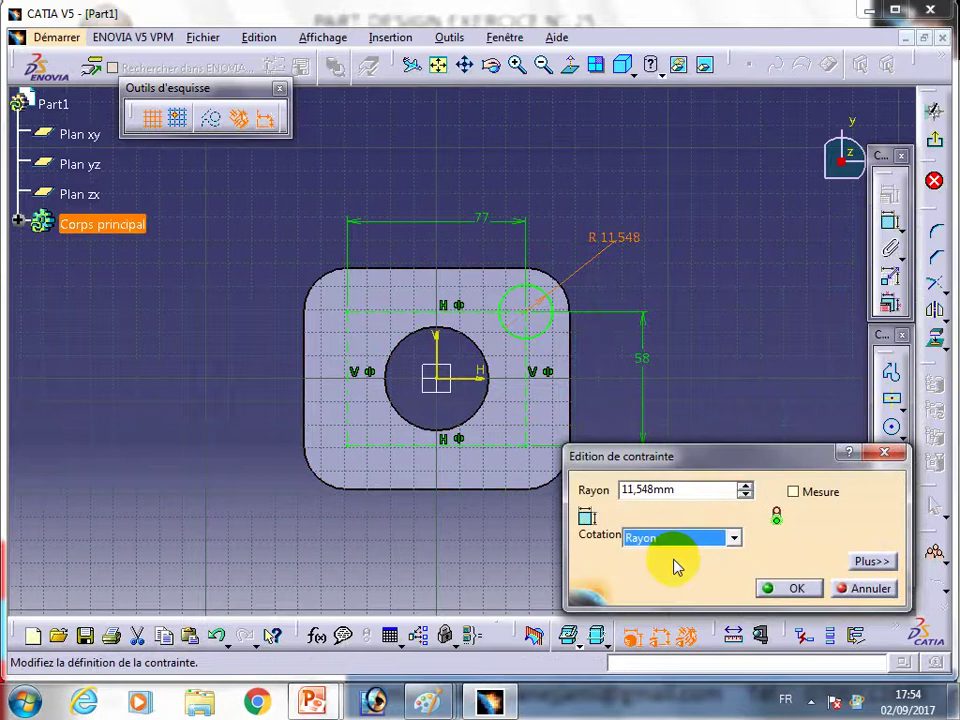
click(713, 490)
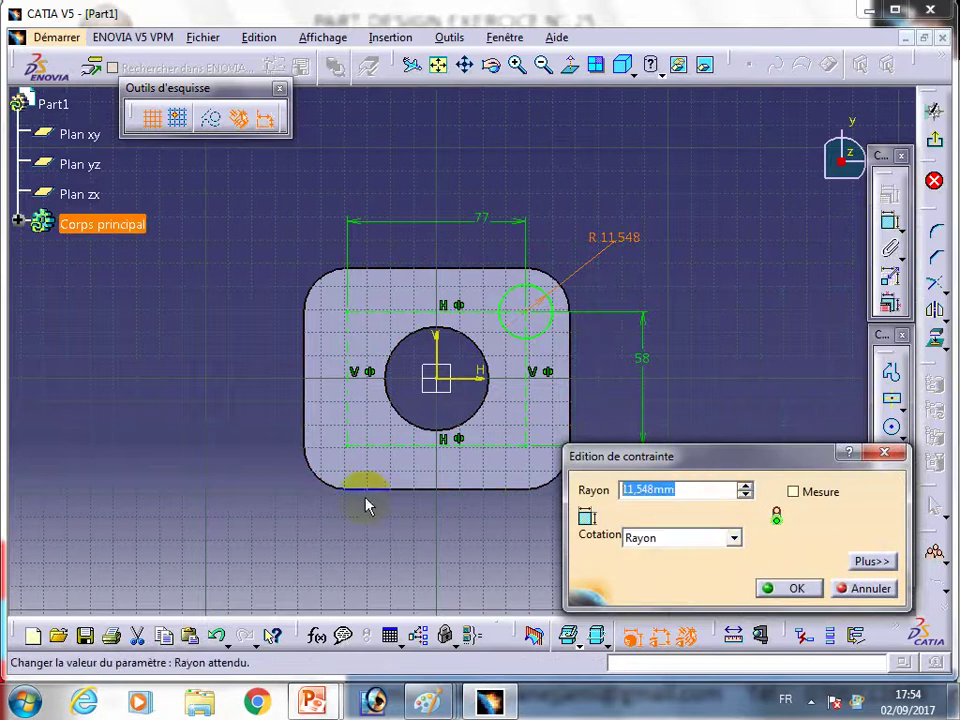
text(15)
key(Return)
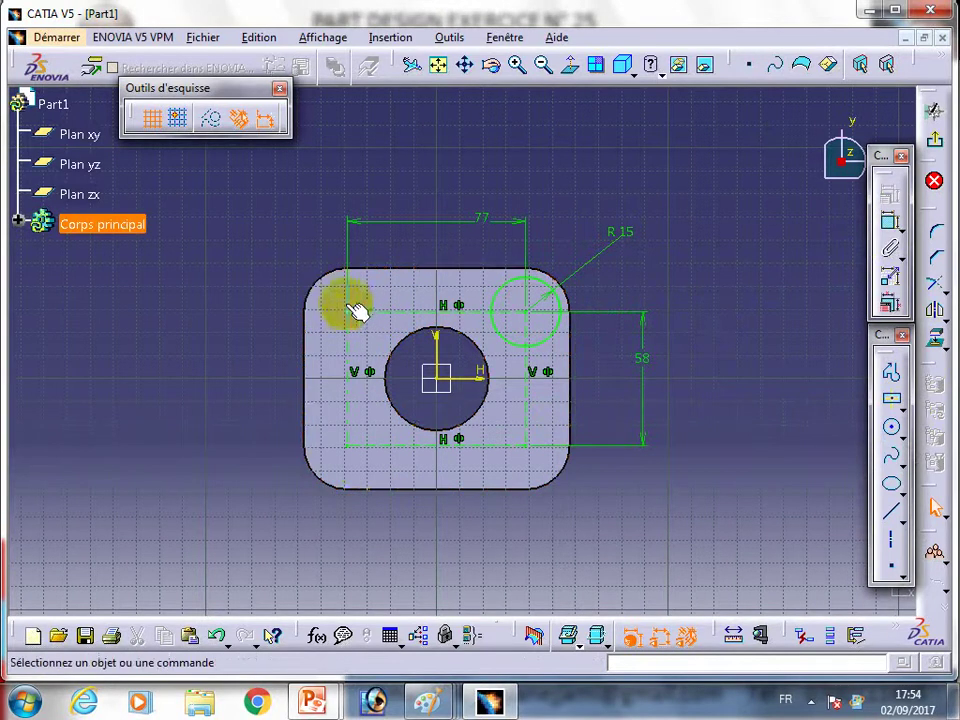
Mirror the circle across the H axis, then both right circles across the V axis
click(555, 333)
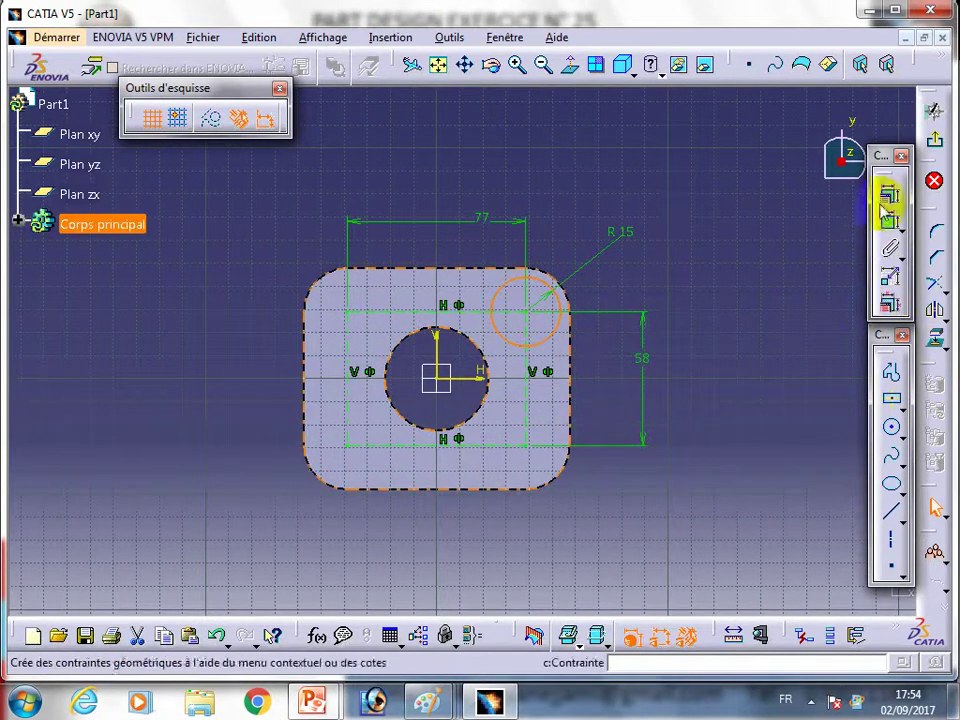
click(935, 310)
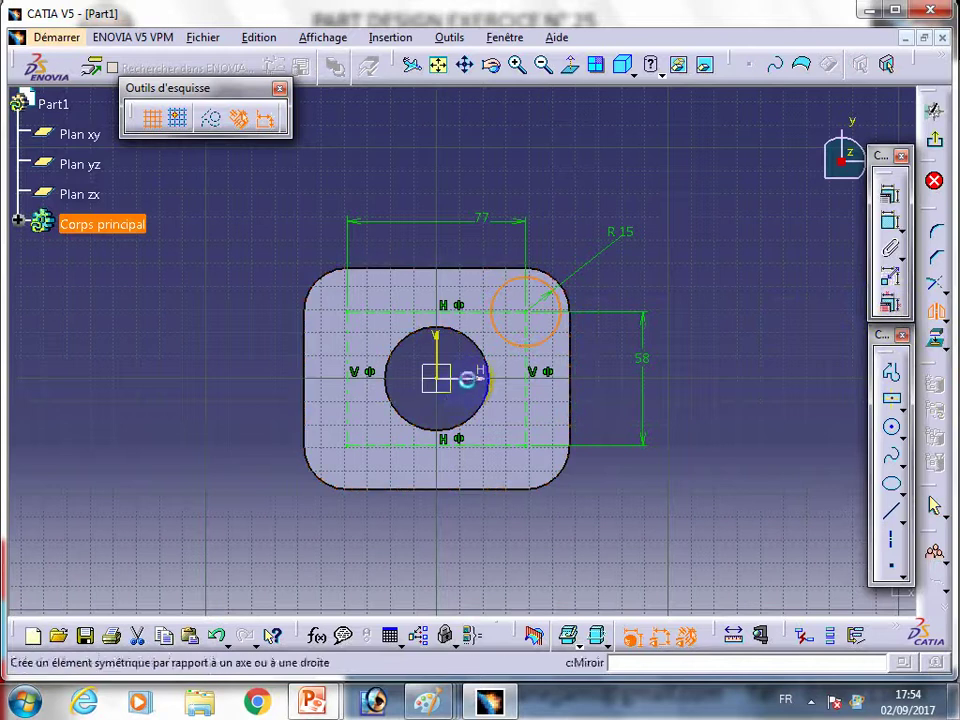
click(470, 378)
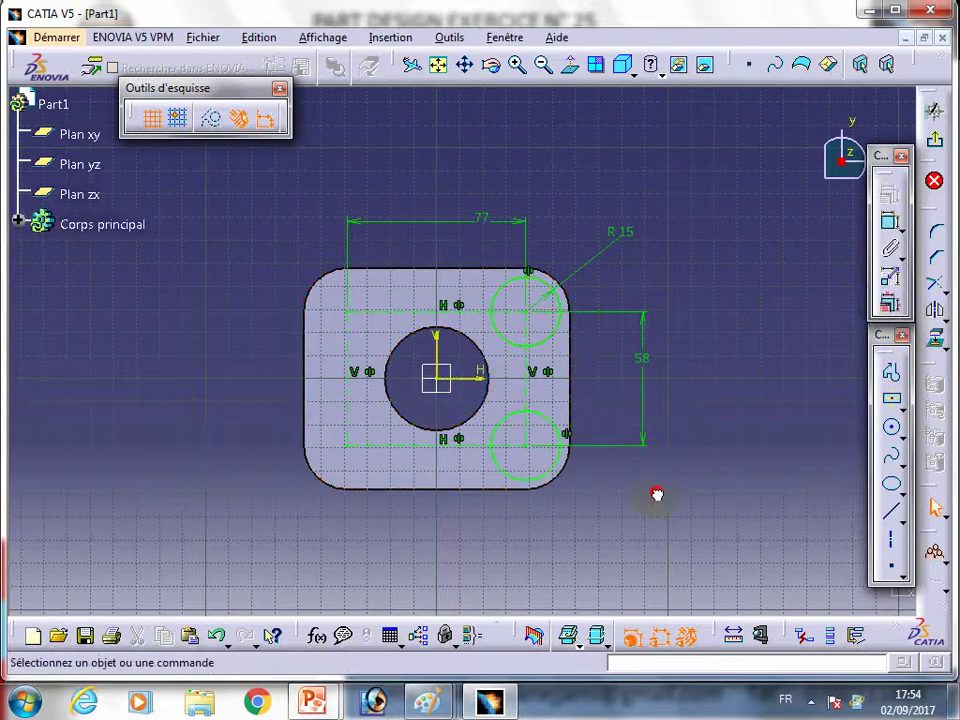
click(544, 343)
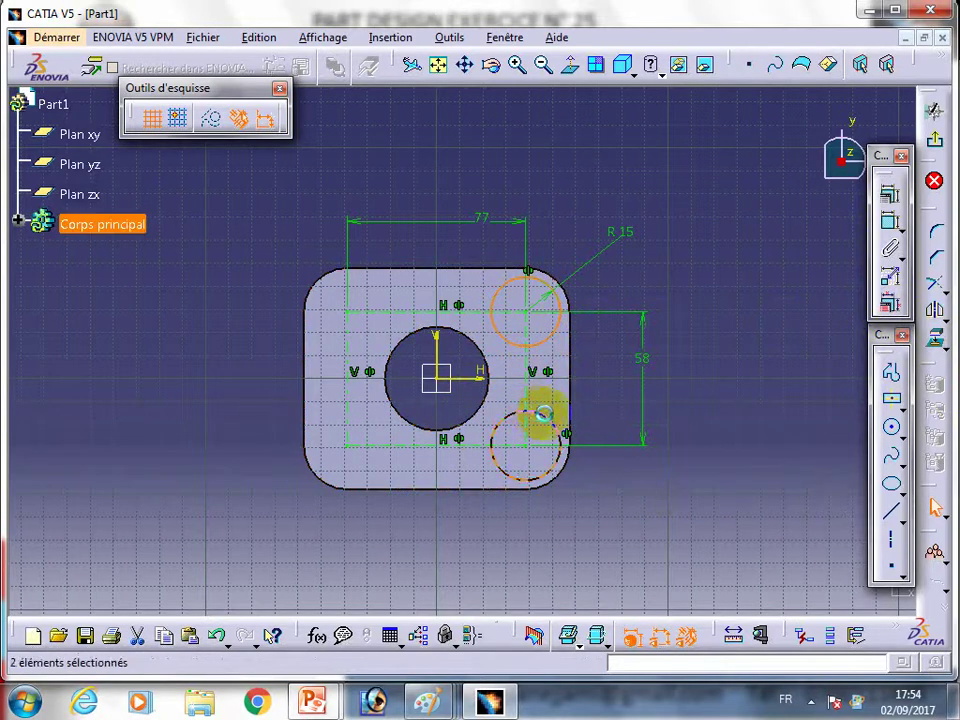
click(935, 312)
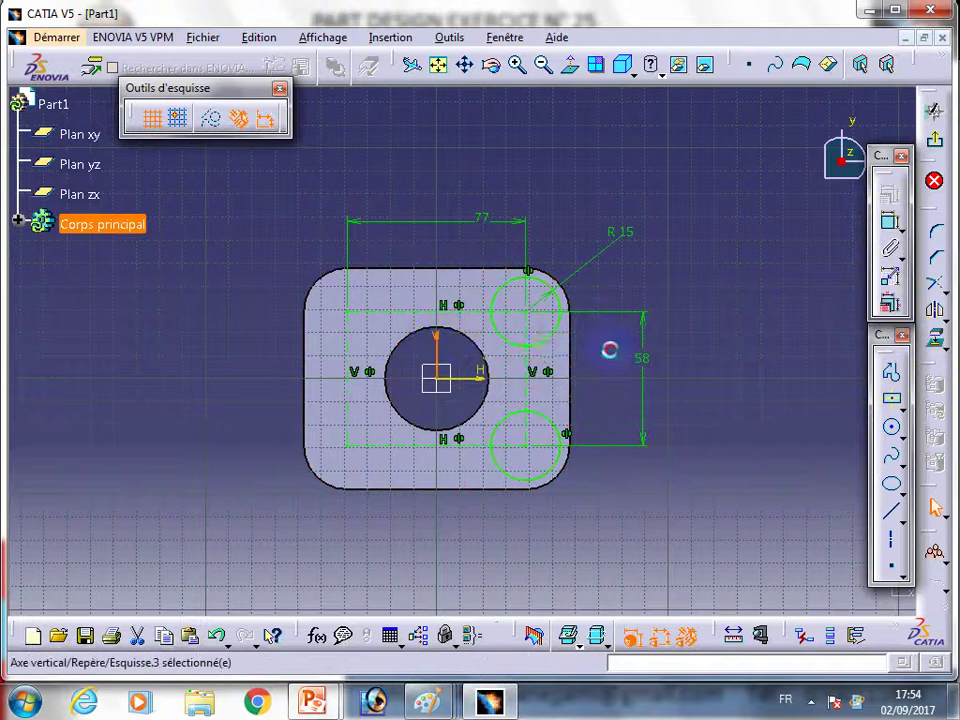
ctrl+click(551, 425)
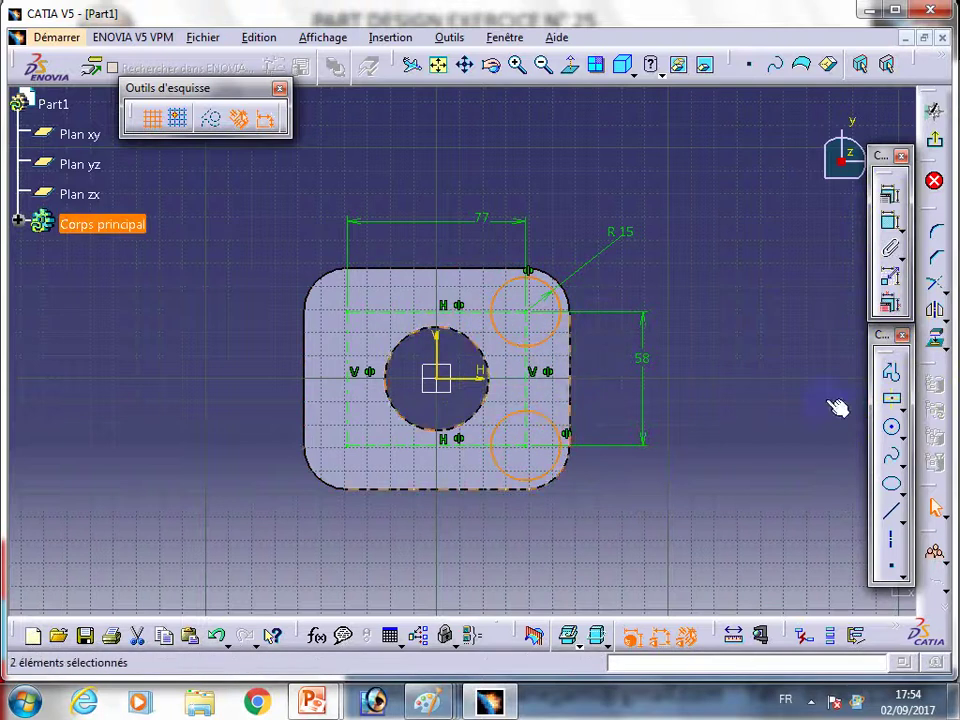
click(935, 313)
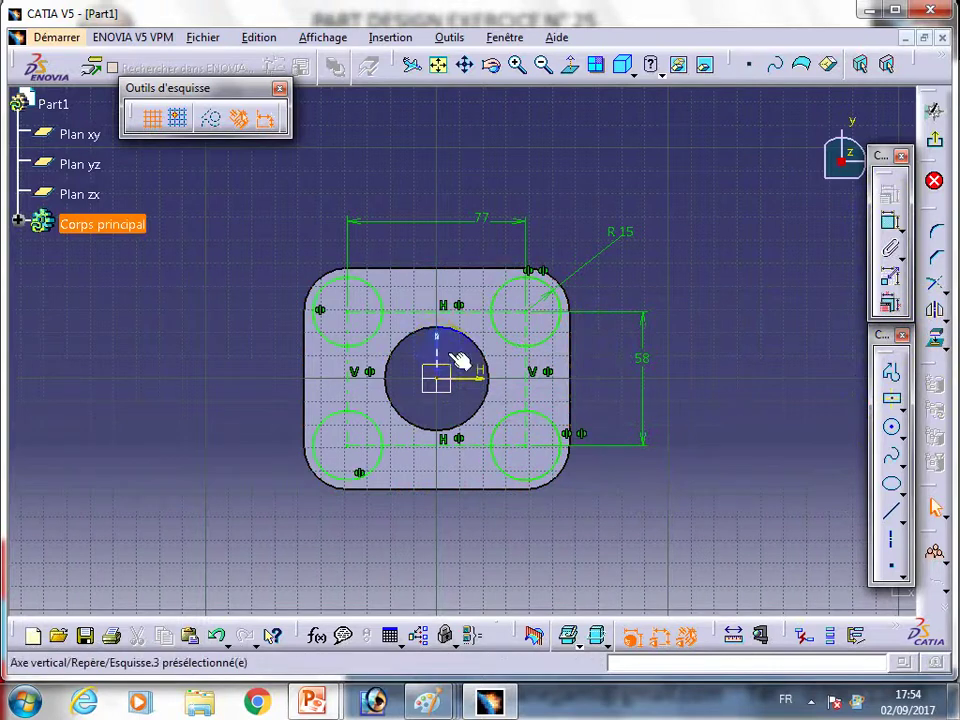
click(935, 139)
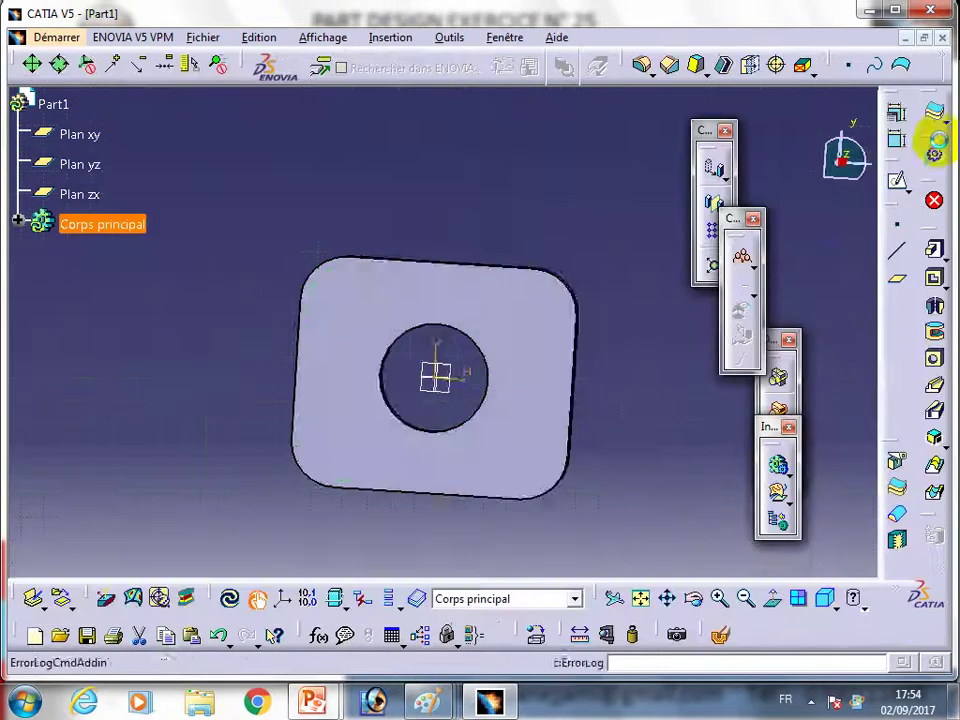
Pad the four circles 3 mm into bosses, then sketch on the top-right boss face
click(934, 252)
text(3mm)
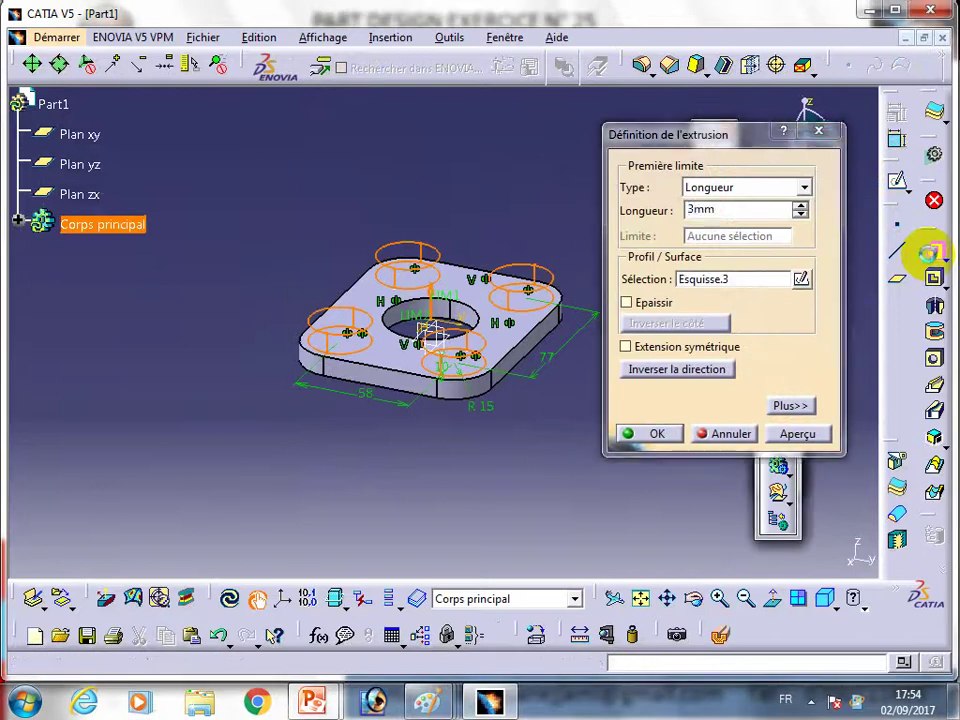
key(Return)
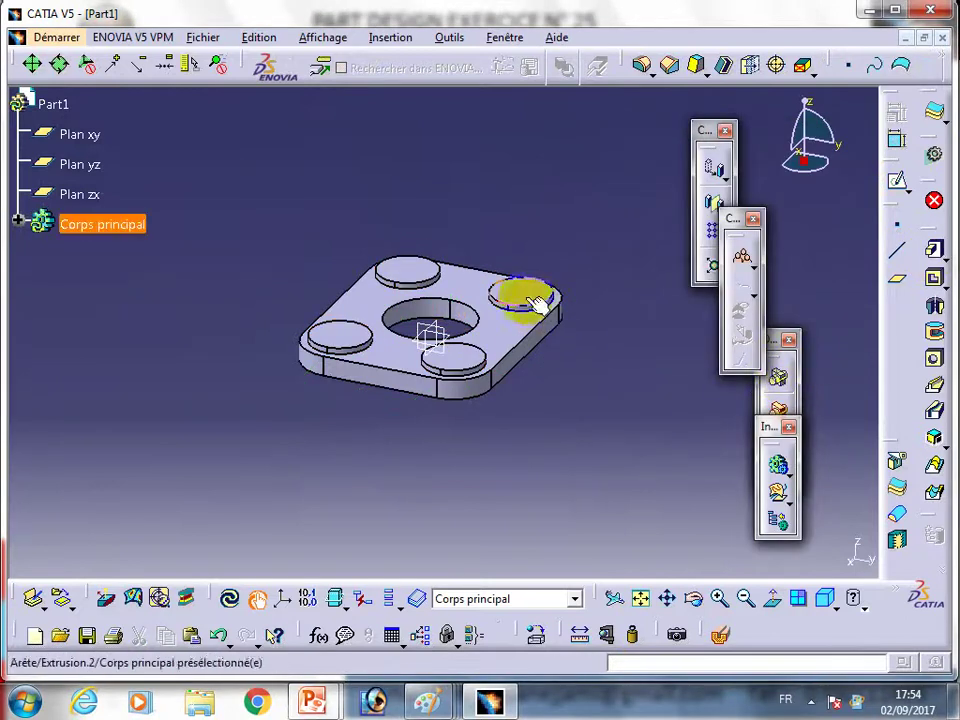
click(535, 298)
click(893, 184)
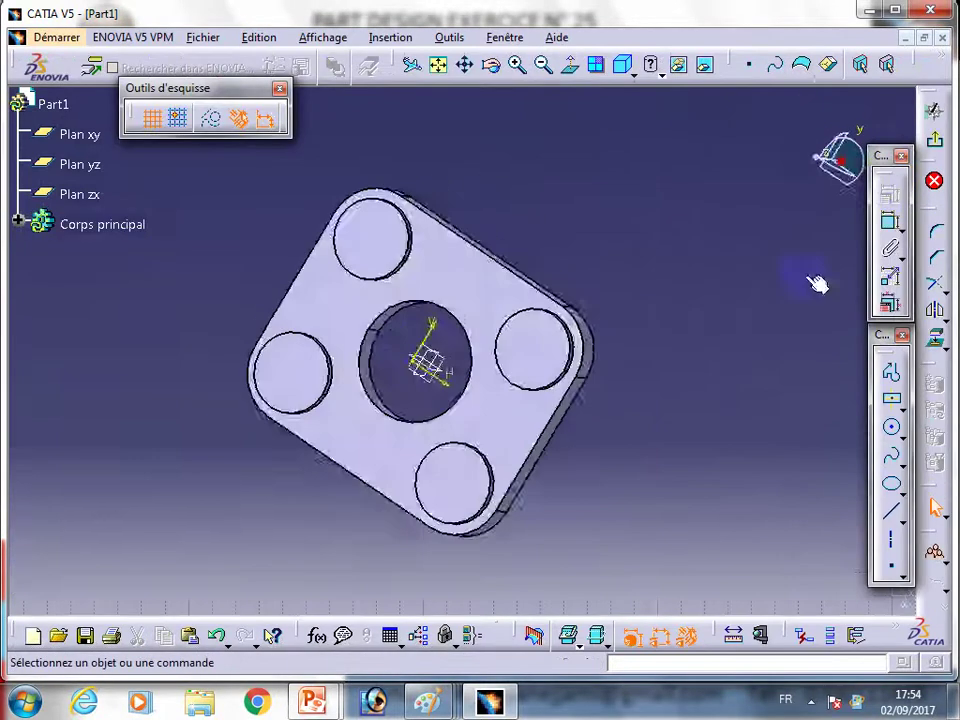
Draw a small circle on the top-right boss, concentric with the boss's circular edge
click(888, 432)
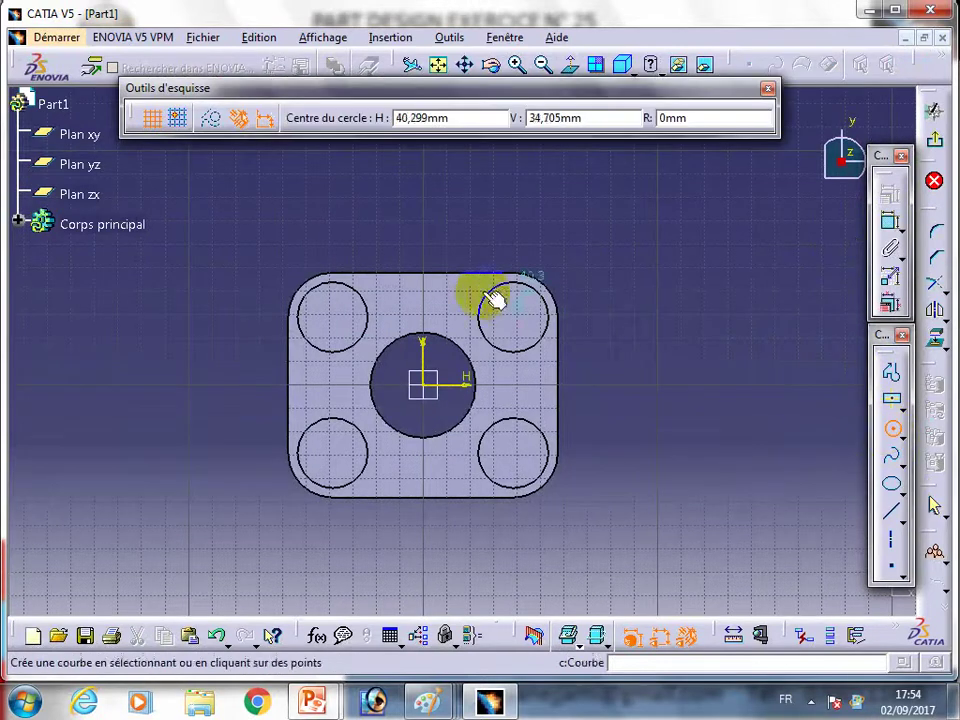
click(508, 317)
click(520, 328)
click(525, 327)
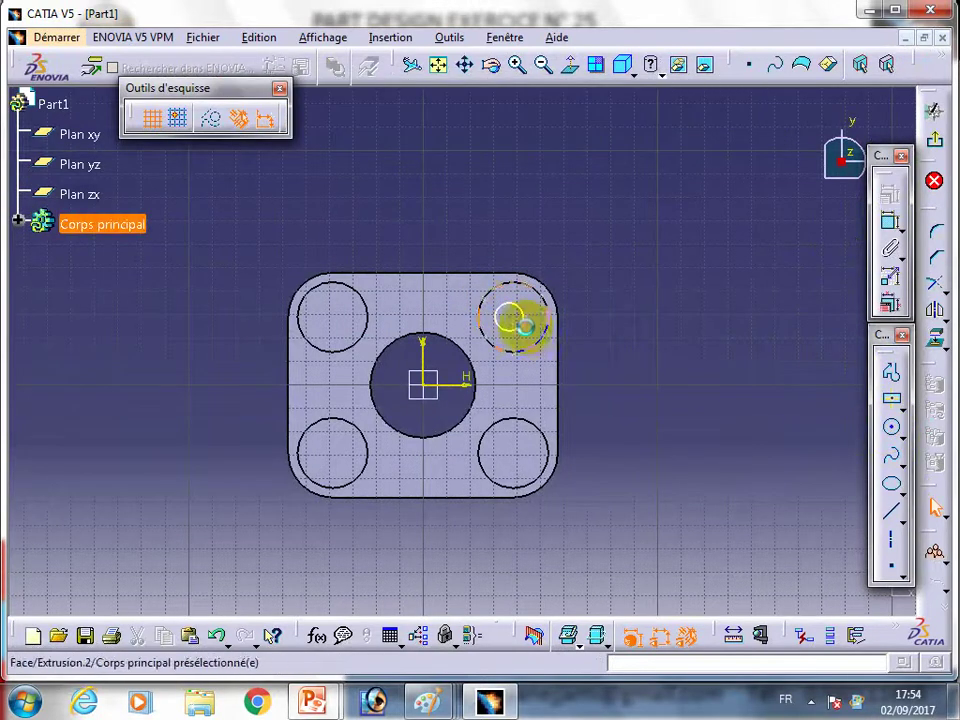
click(545, 313)
ctrl+click(553, 305)
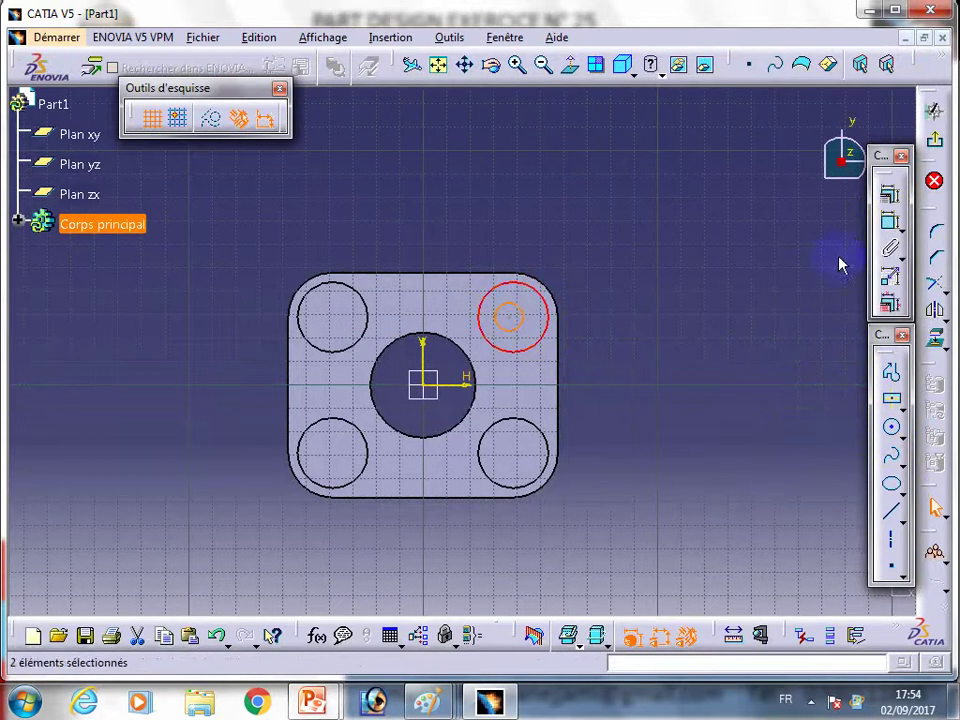
click(889, 193)
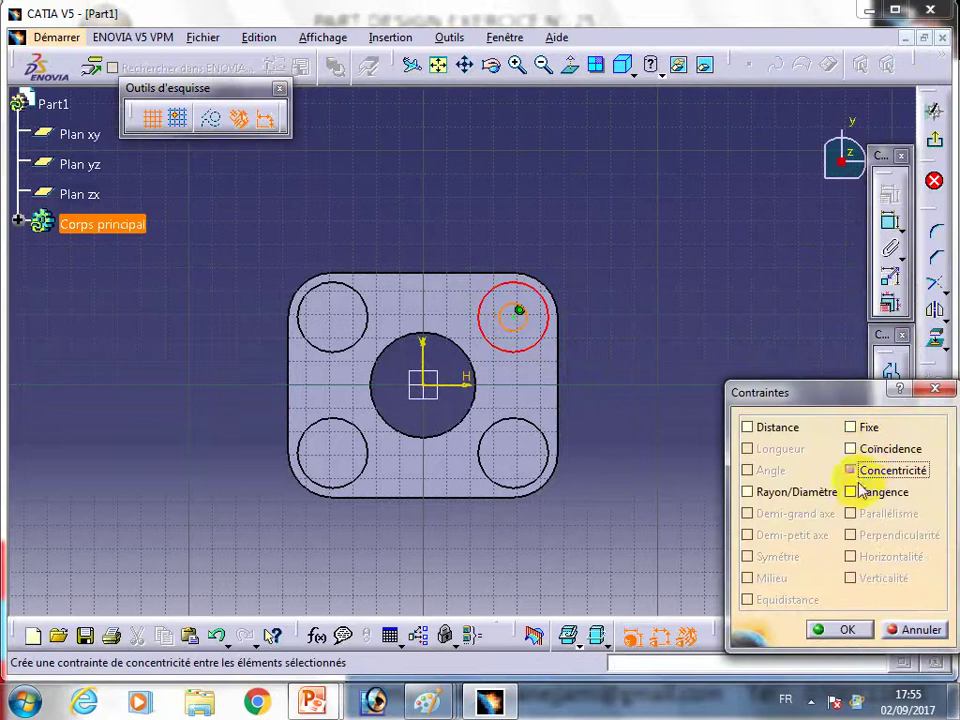
click(858, 484)
click(815, 628)
Dimension the small circle's radius to 10 mm
click(887, 218)
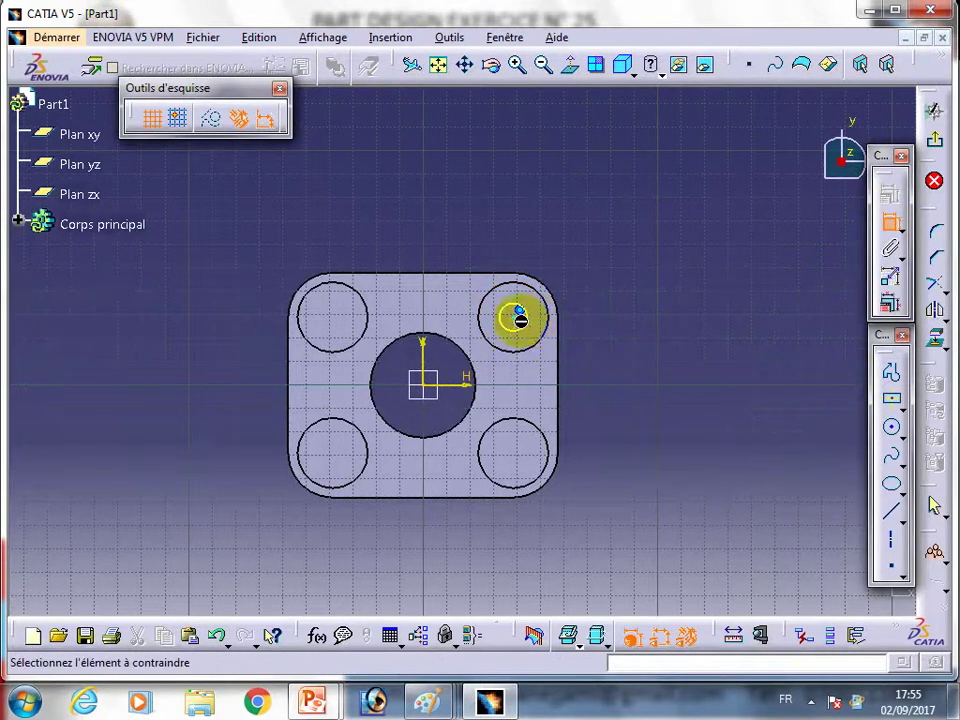
click(524, 317)
double_click(610, 327)
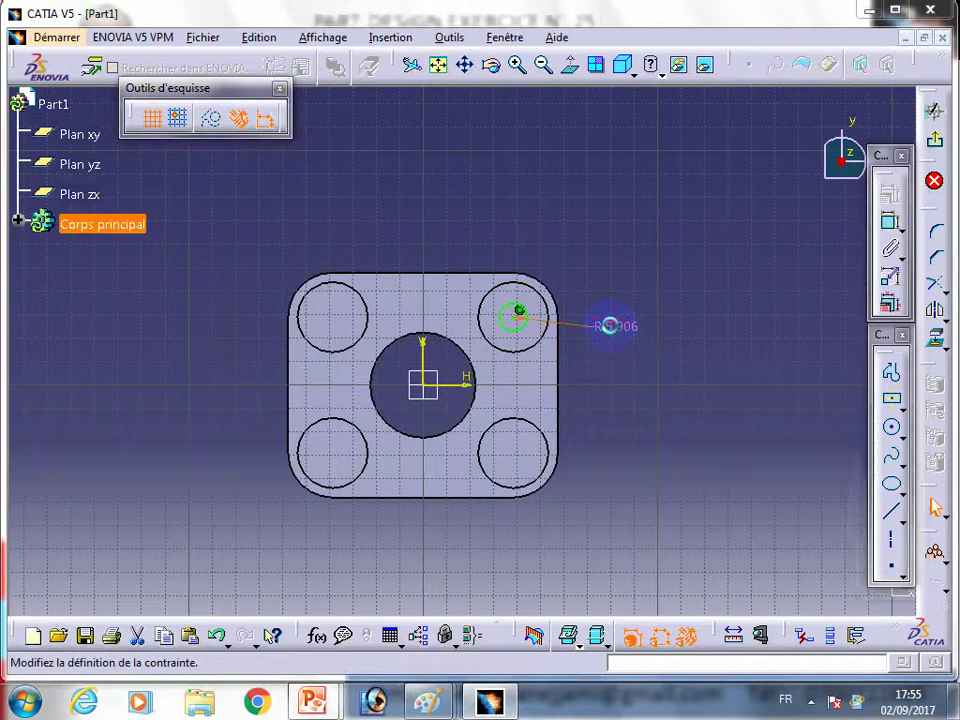
text(10)
key(Return)
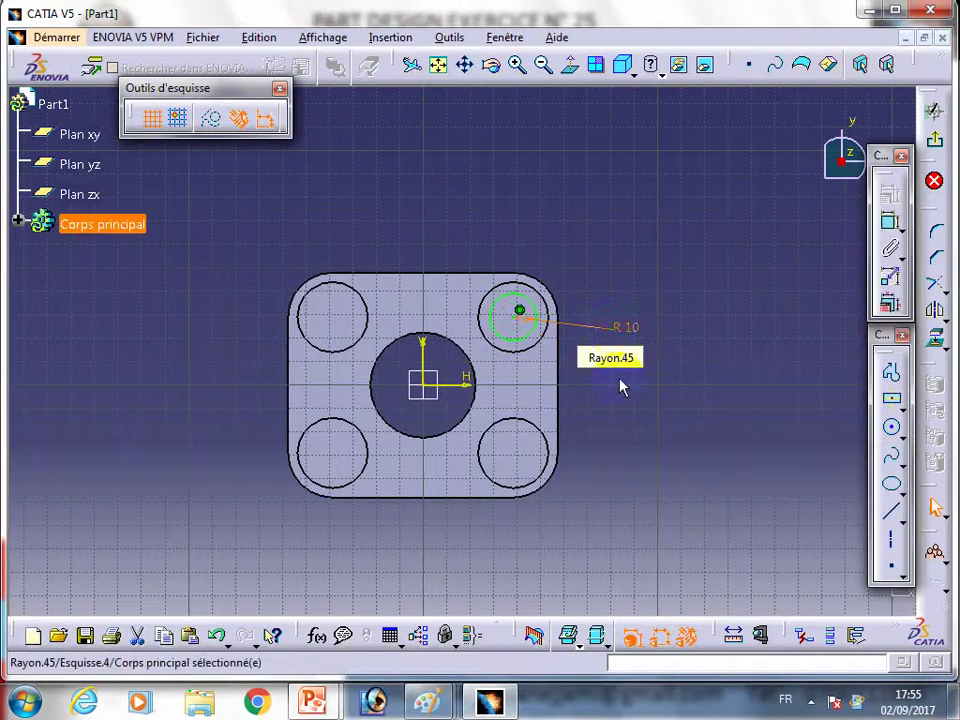
Mirror the circle across the vertical axis, then mirror both upper circles across the horizontal axis
click(527, 338)
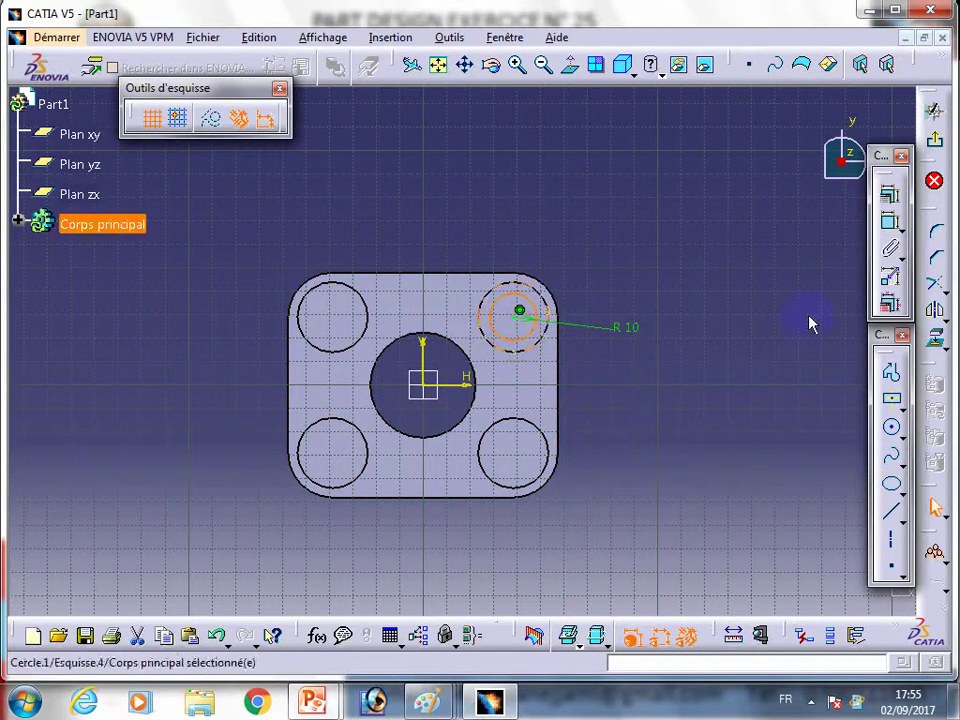
click(940, 310)
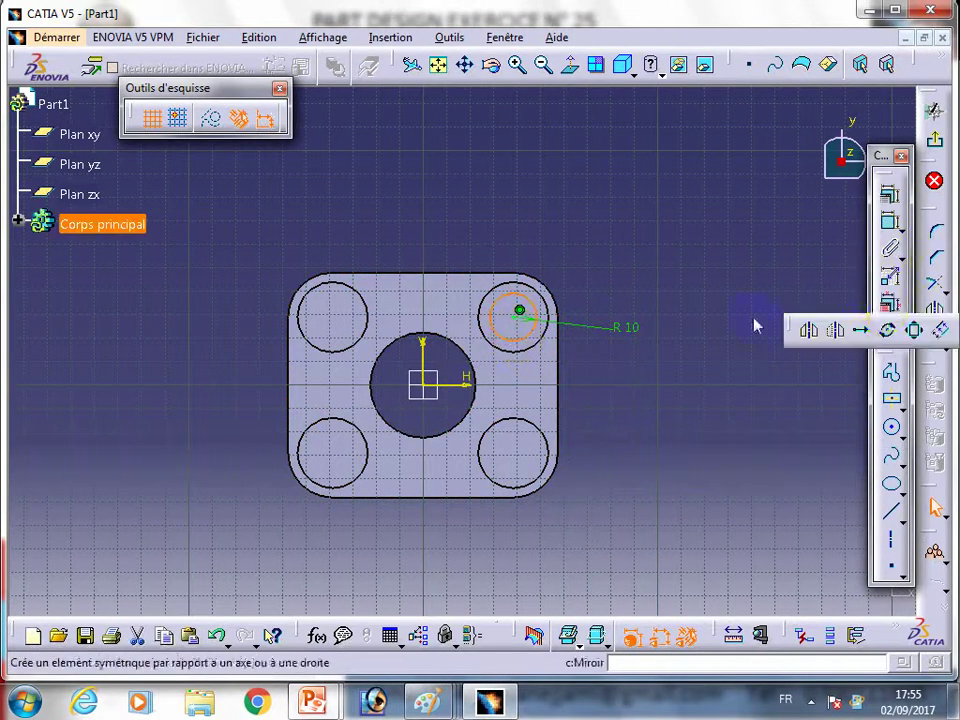
click(920, 316)
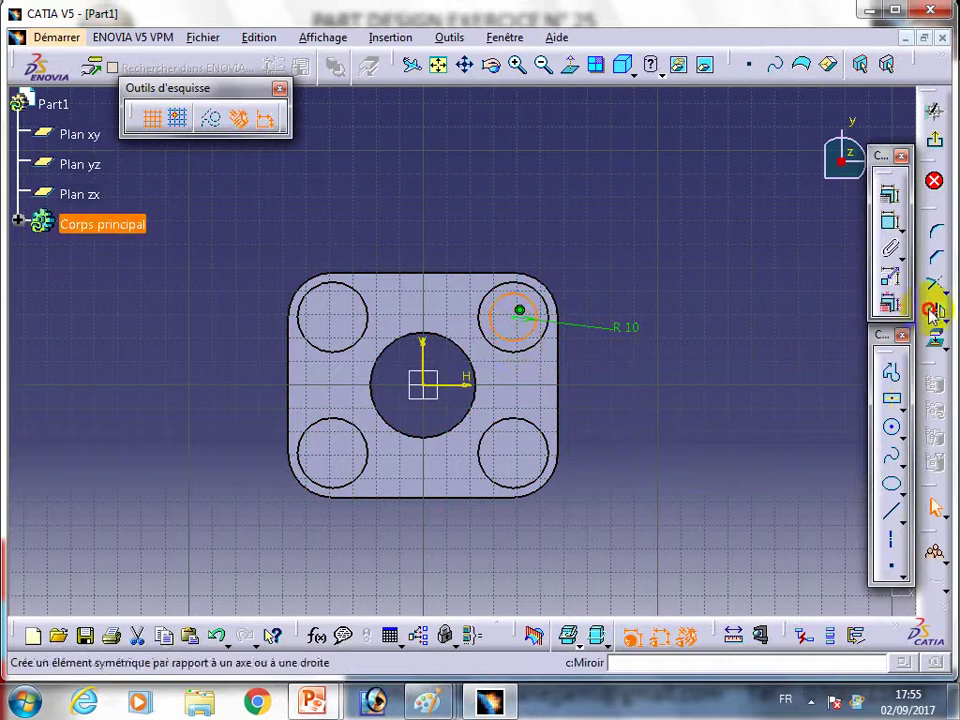
click(422, 348)
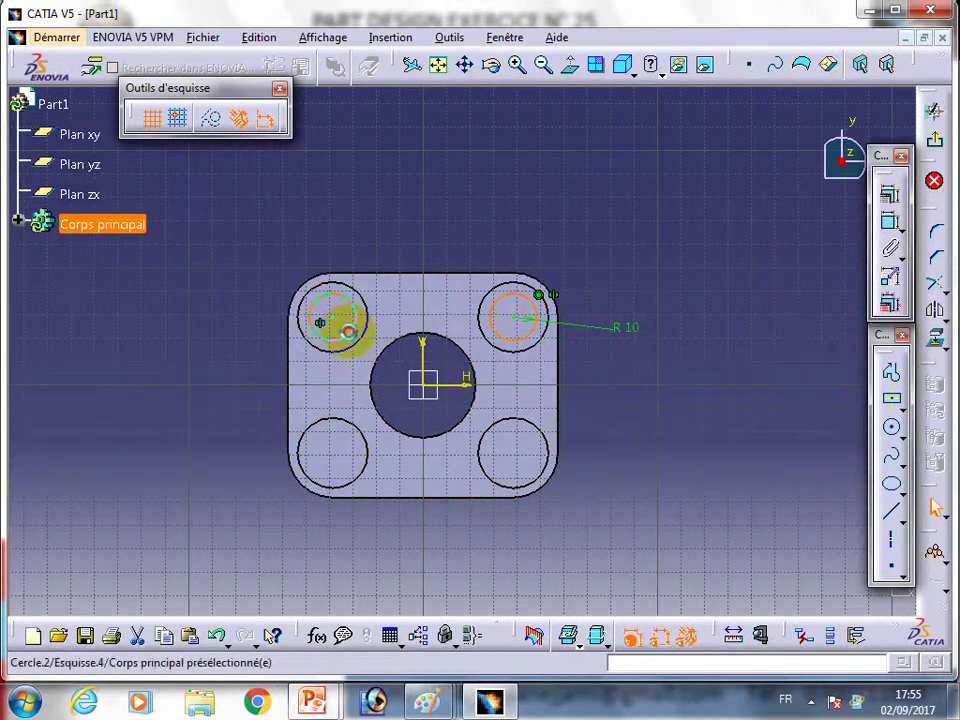
click(347, 330)
click(934, 311)
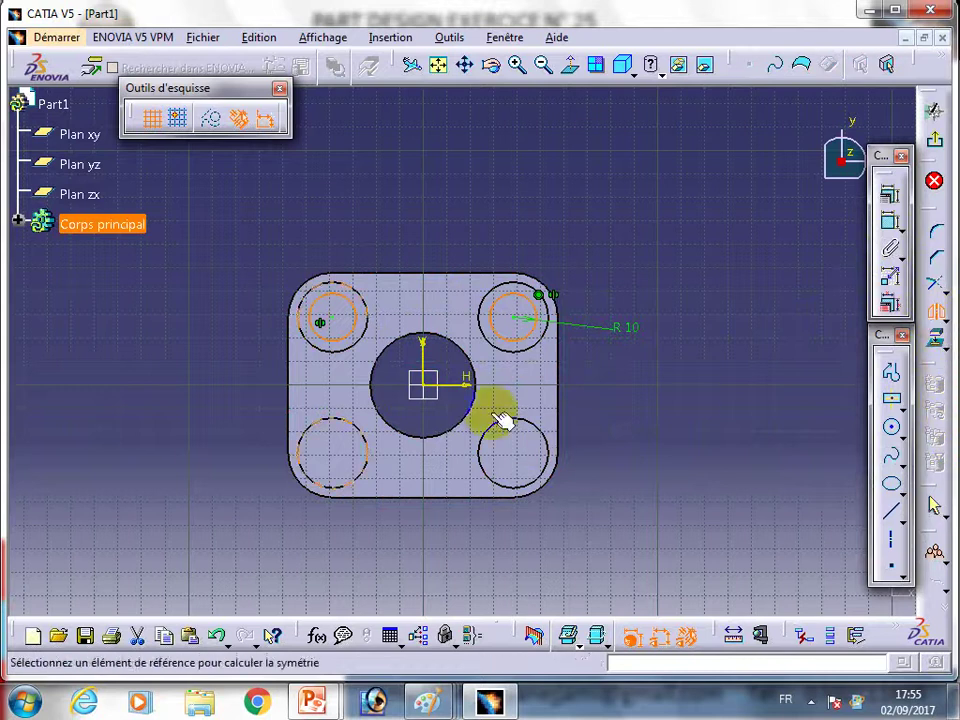
click(458, 386)
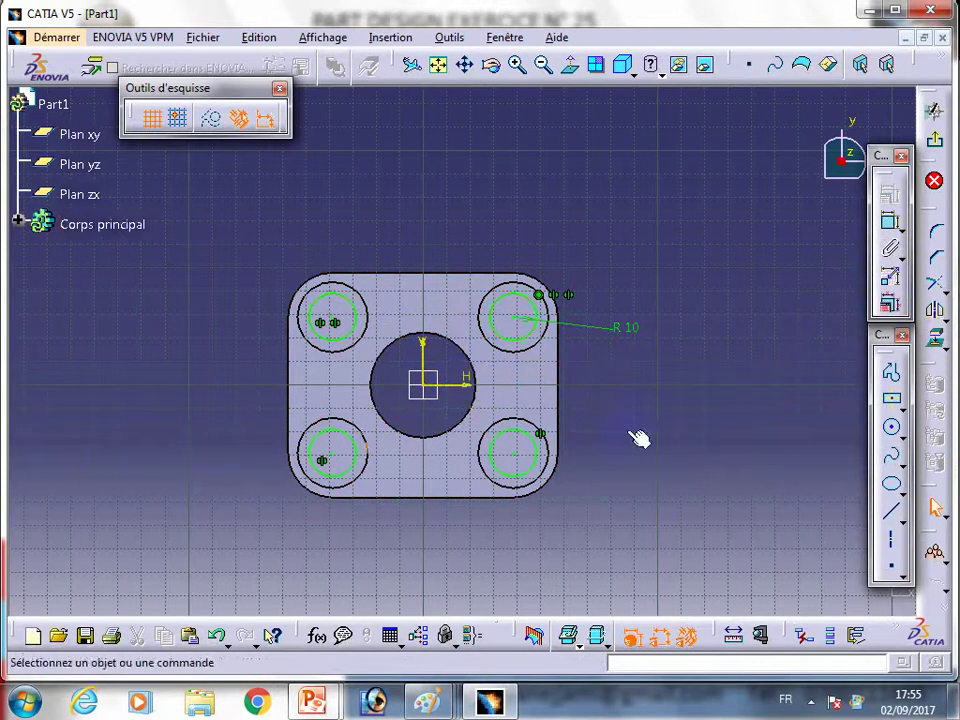
mouse_move(936, 214)
mouse_down()
mouse_move(767, 224)
mouse_move(732, 214)
mouse_up()
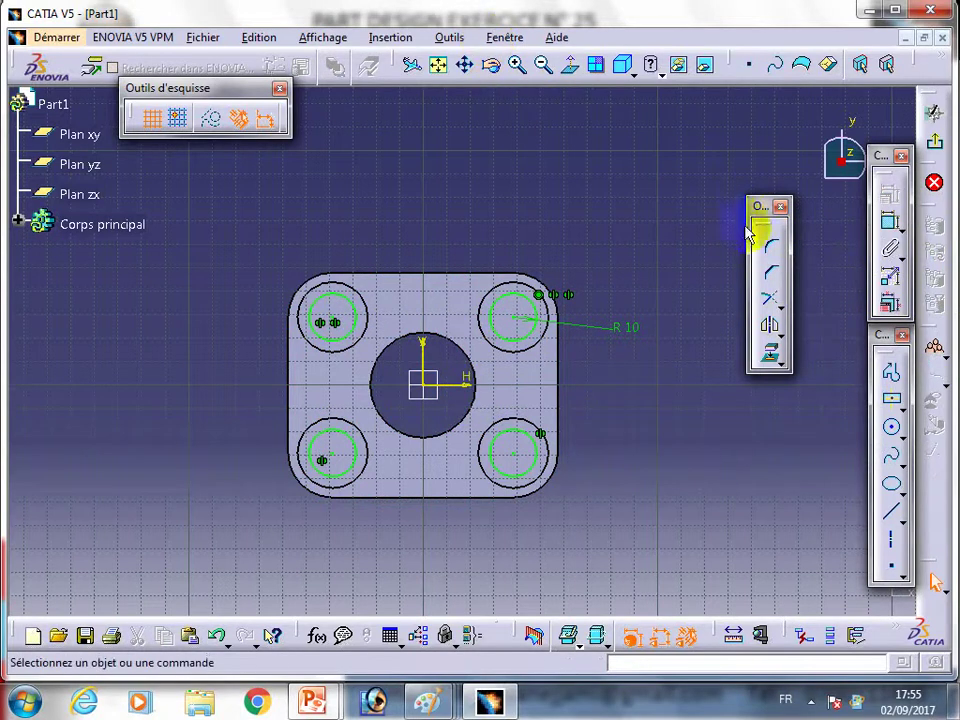
click(782, 210)
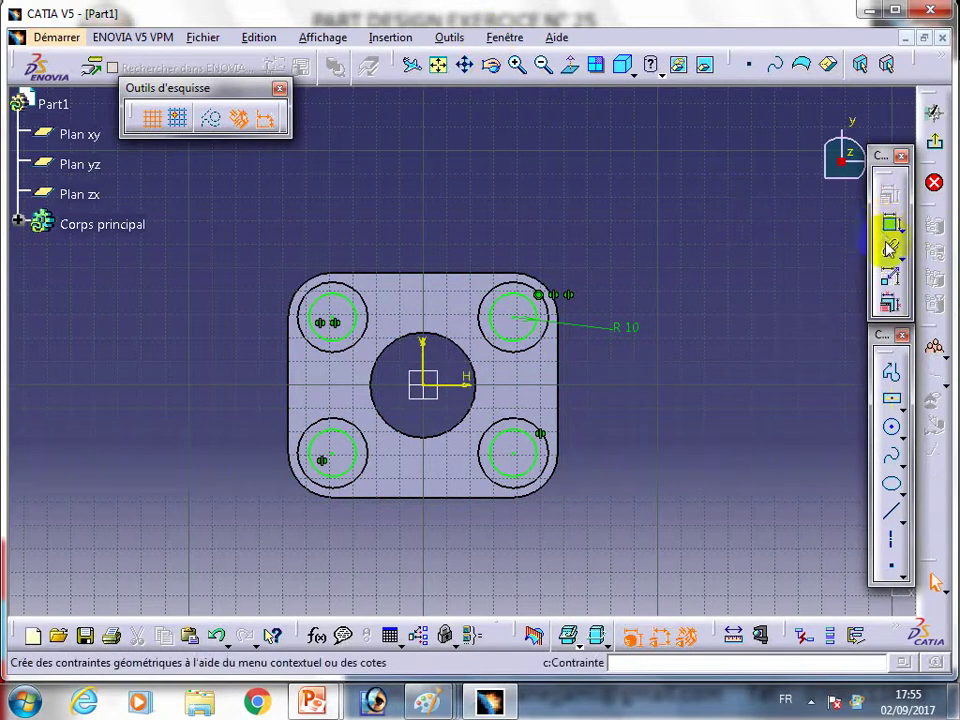
right_click(893, 238)
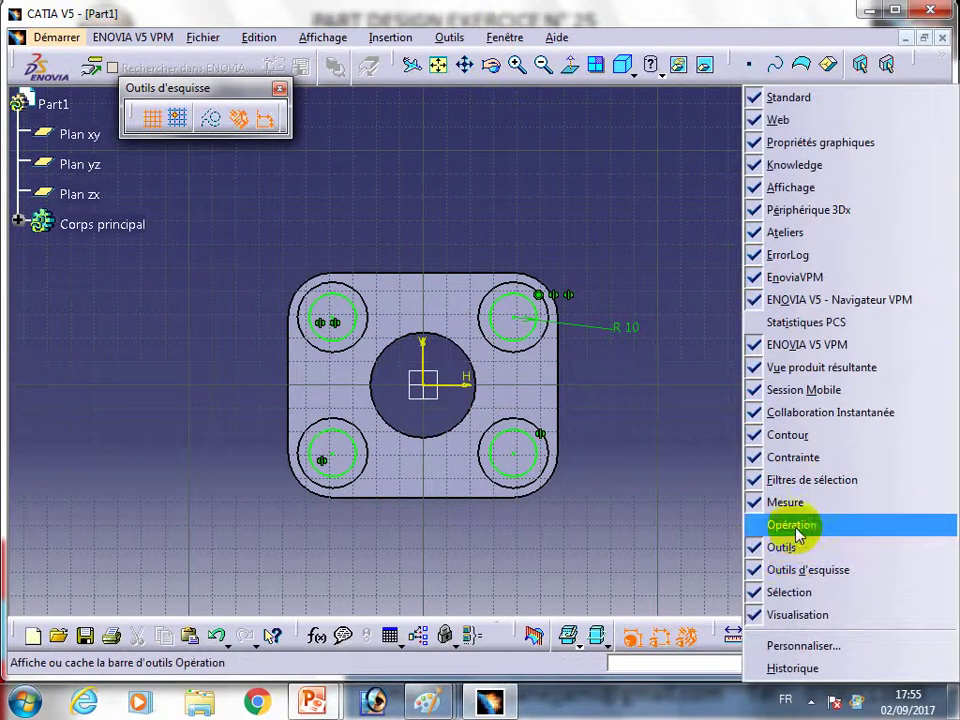
click(780, 525)
click(388, 38)
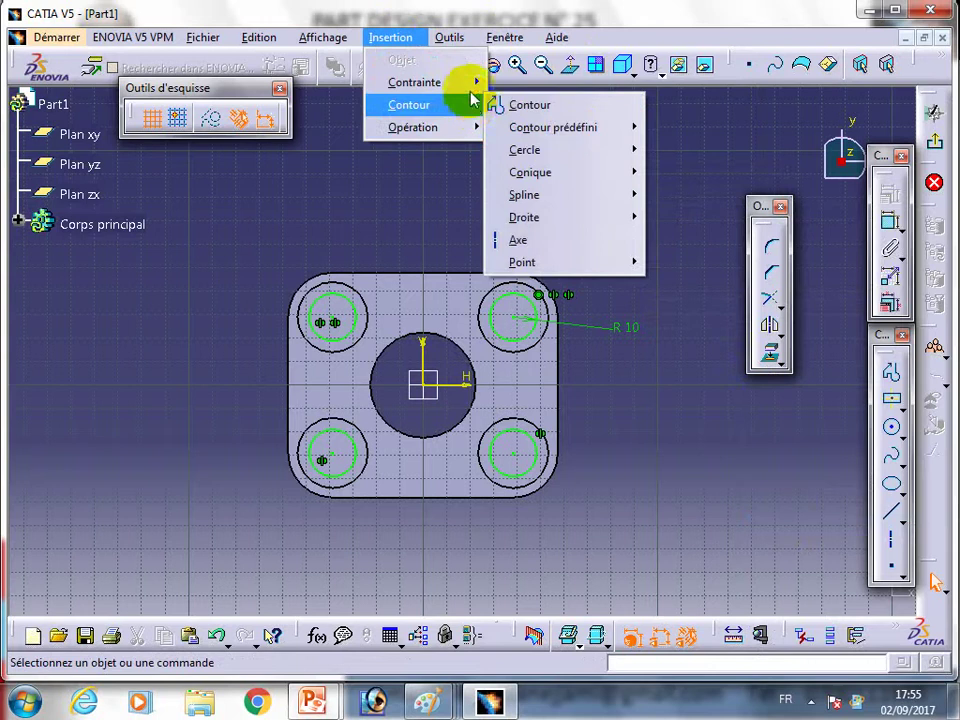
mouse_move(413, 127)
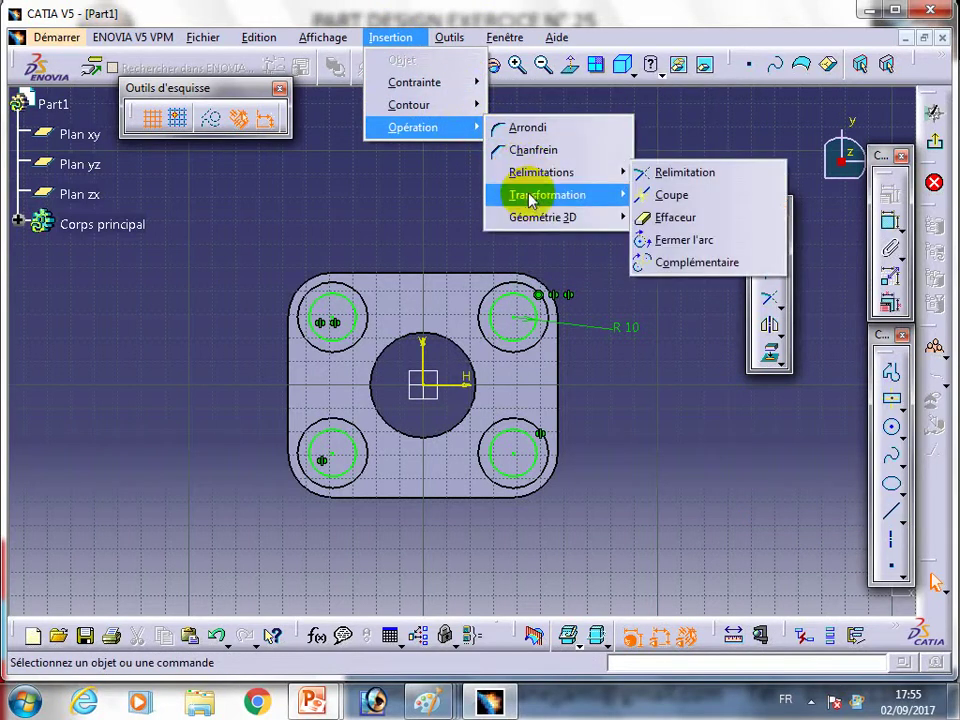
mouse_move(548, 195)
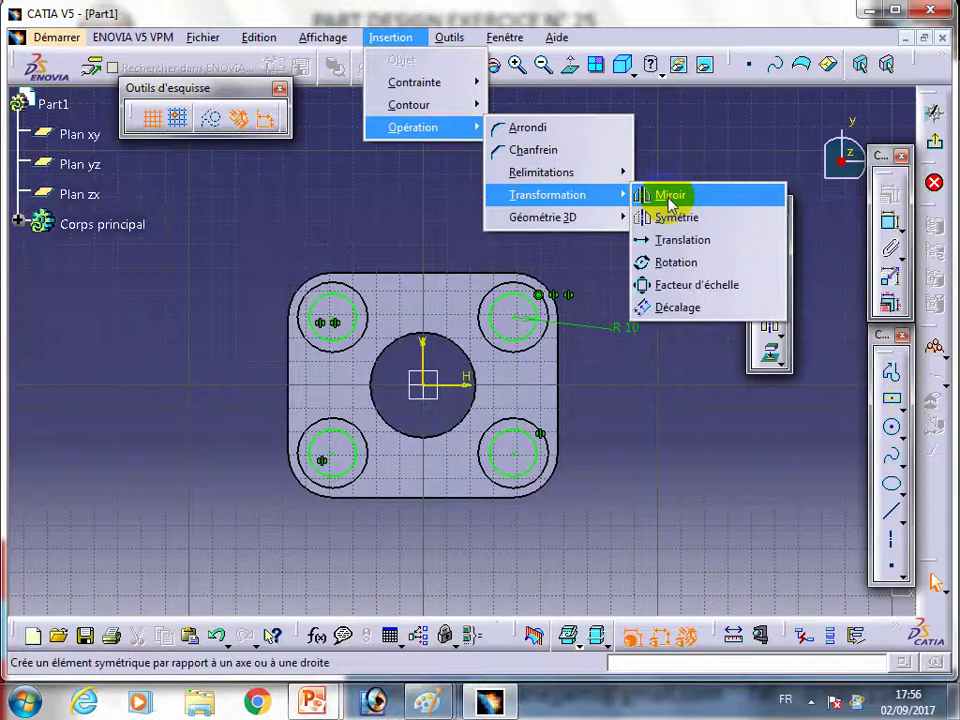
click(643, 420)
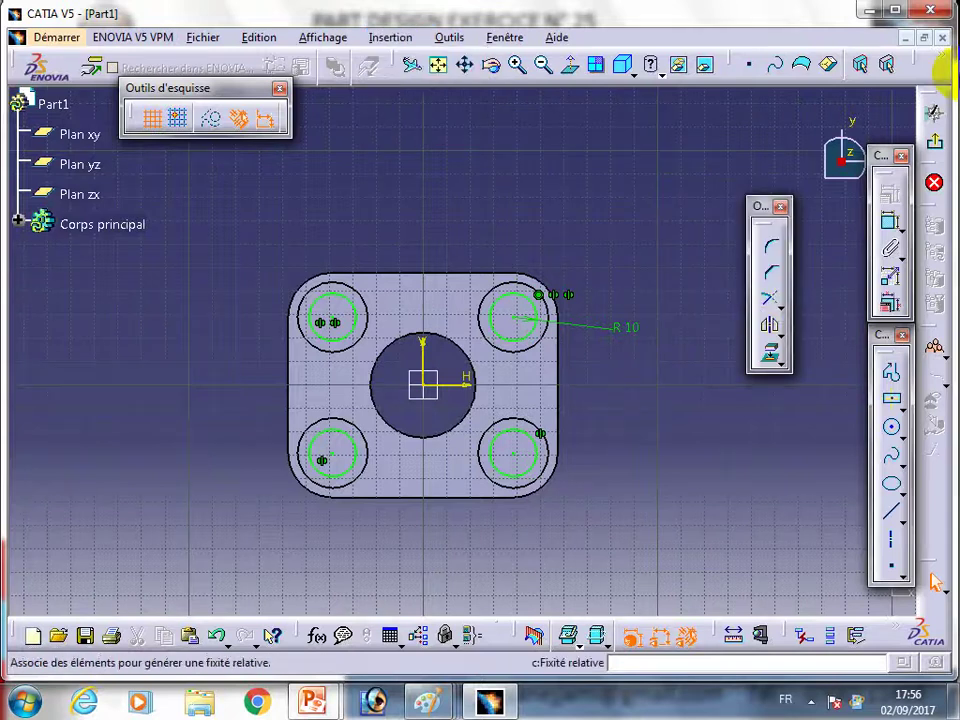
Pocket the four corner circles up to last through the plate, then rotate to inspect the holes
click(938, 134)
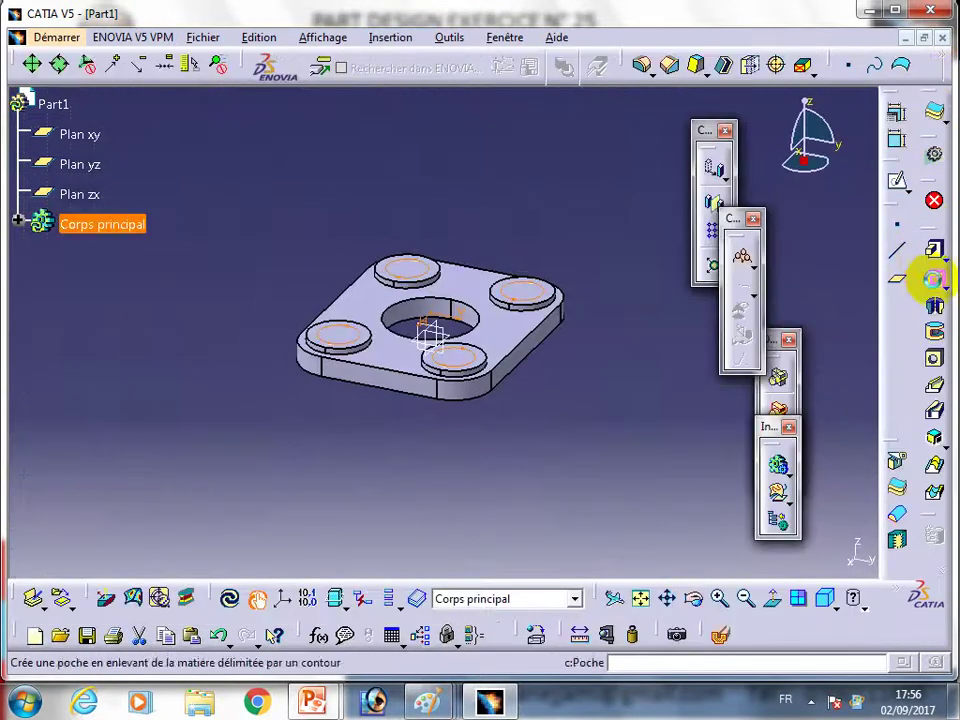
click(934, 281)
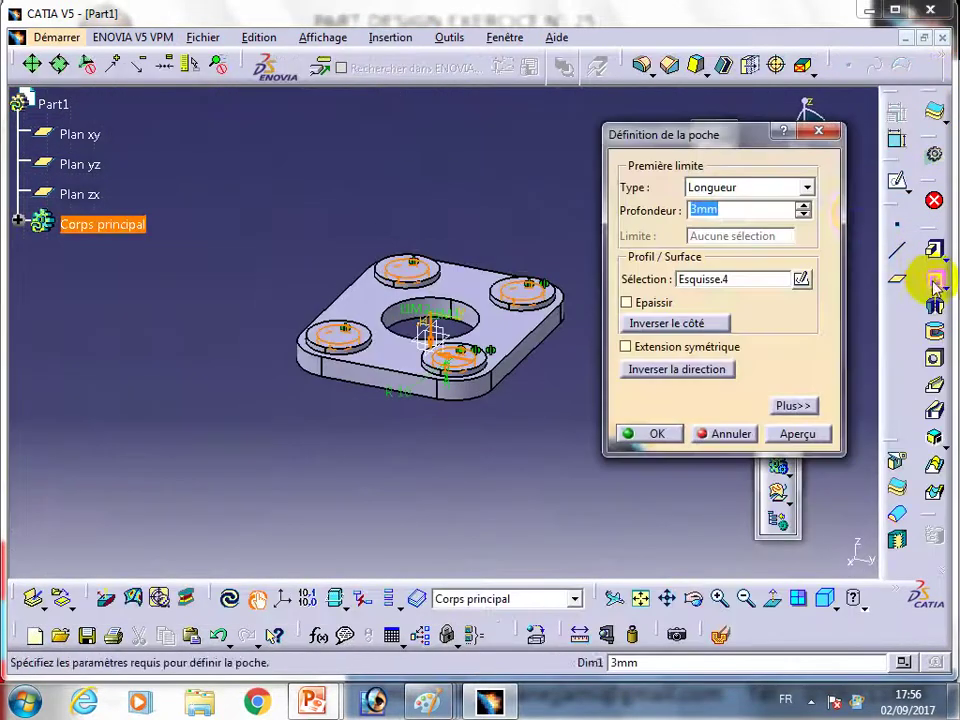
click(806, 188)
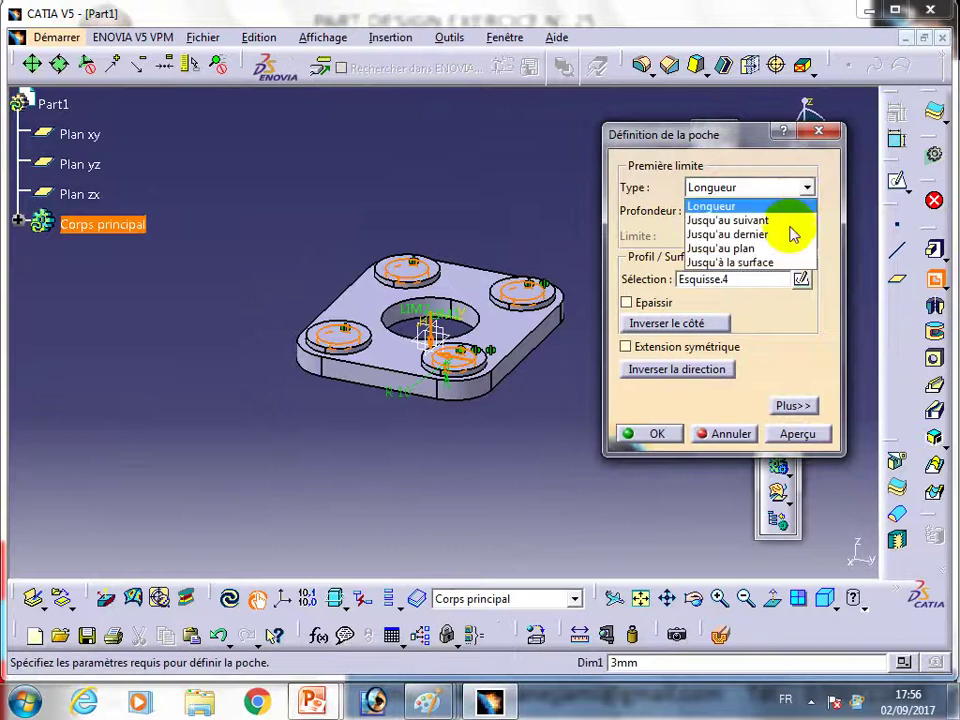
click(790, 236)
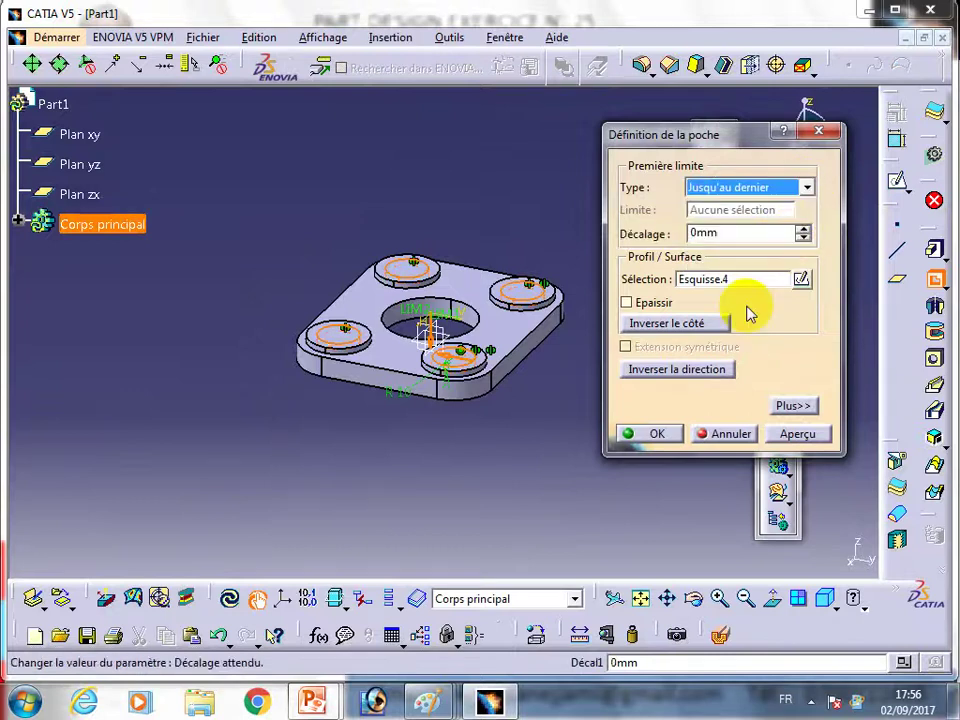
click(640, 432)
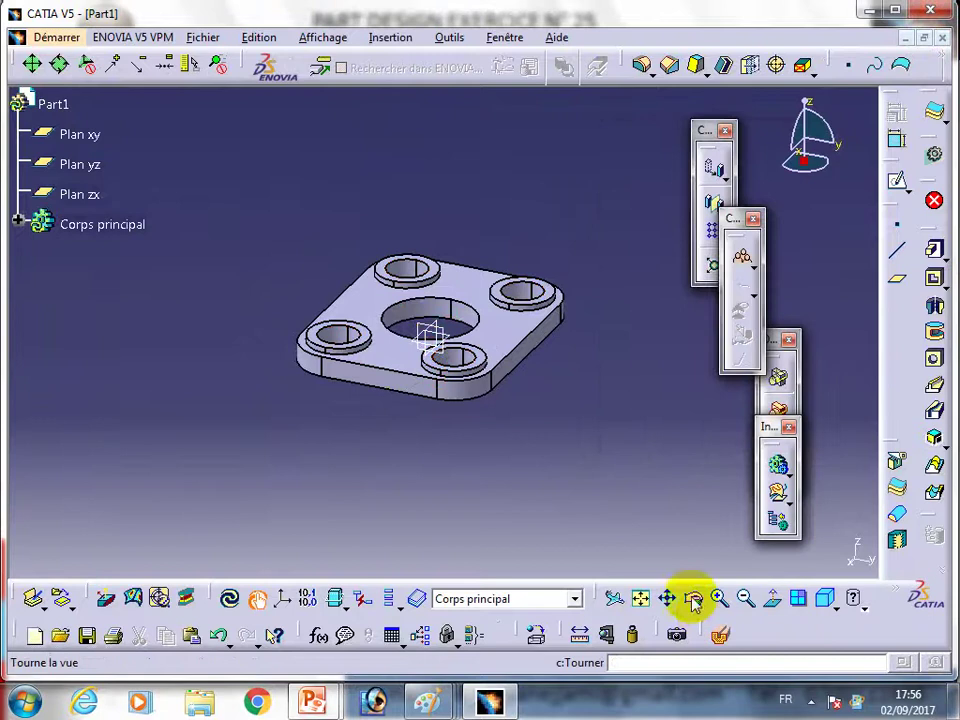
click(694, 598)
mouse_move(632, 461)
mouse_down()
mouse_move(412, 120)
mouse_move(665, 393)
mouse_move(591, 326)
mouse_move(628, 221)
mouse_move(638, 370)
mouse_move(636, 332)
mouse_move(664, 443)
mouse_up()
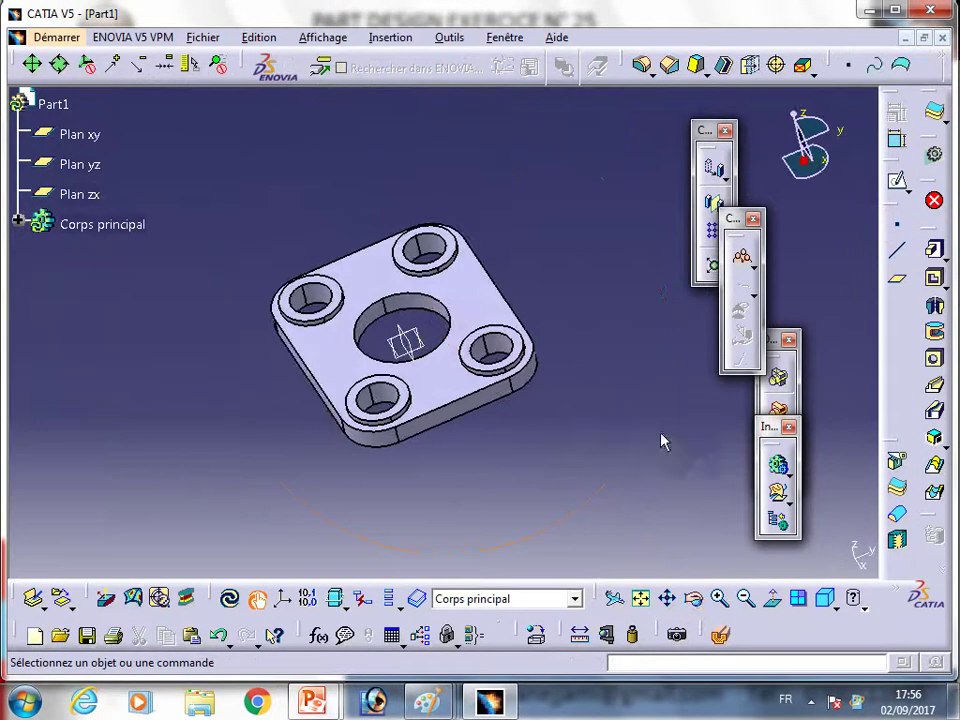
click(533, 634)
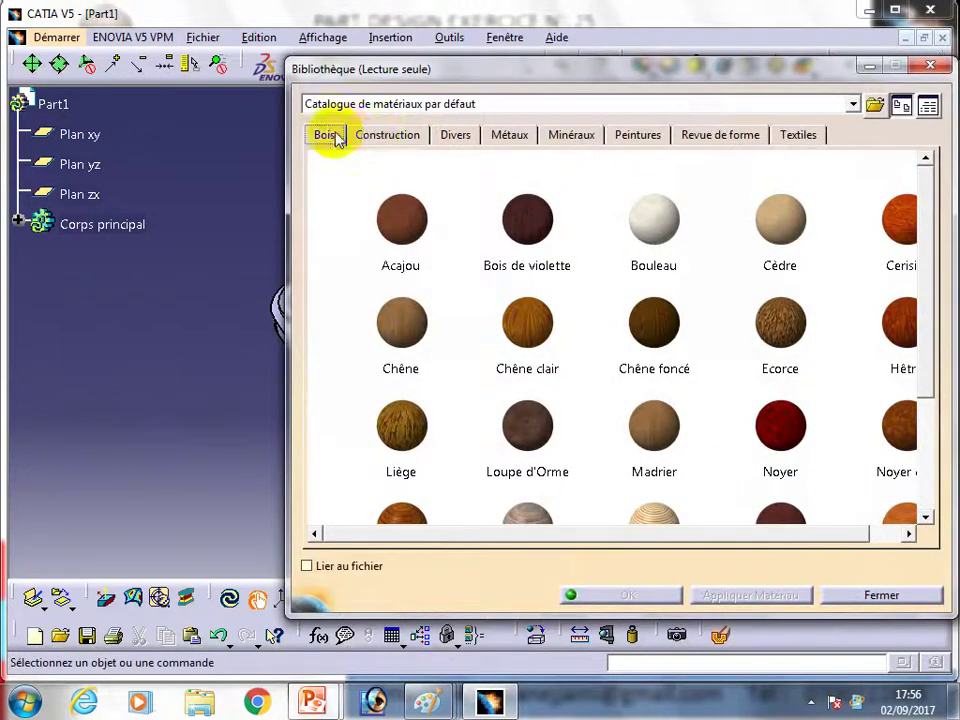
Apply the Bleu vert paint from the paint materials to the part body and close the library
click(377, 137)
click(454, 137)
click(510, 137)
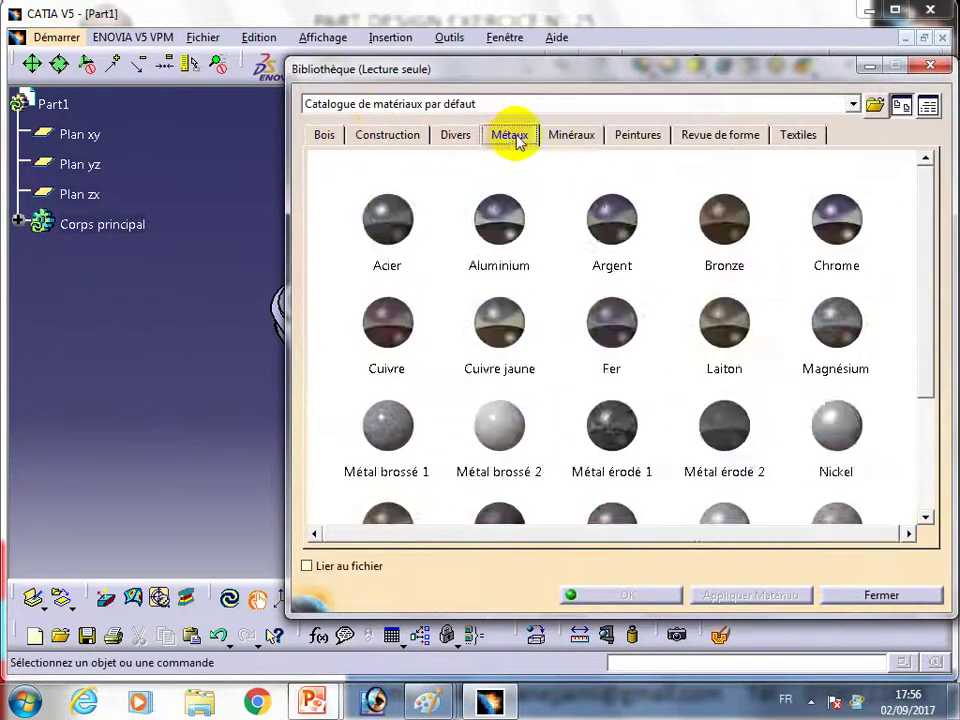
click(571, 137)
click(645, 138)
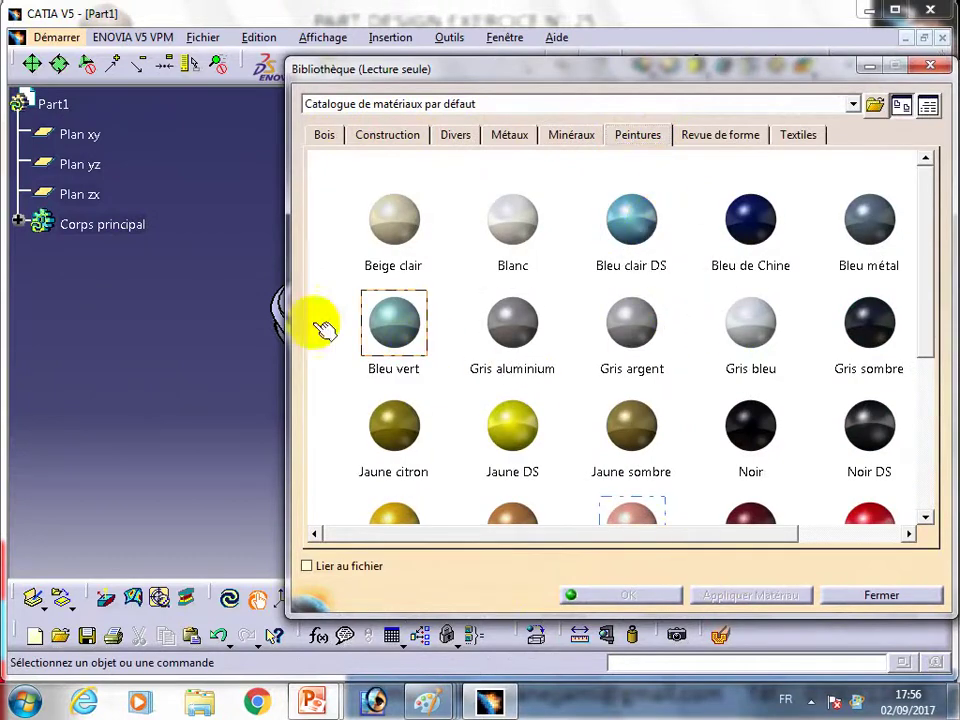
drag(130, 229, 160, 247)
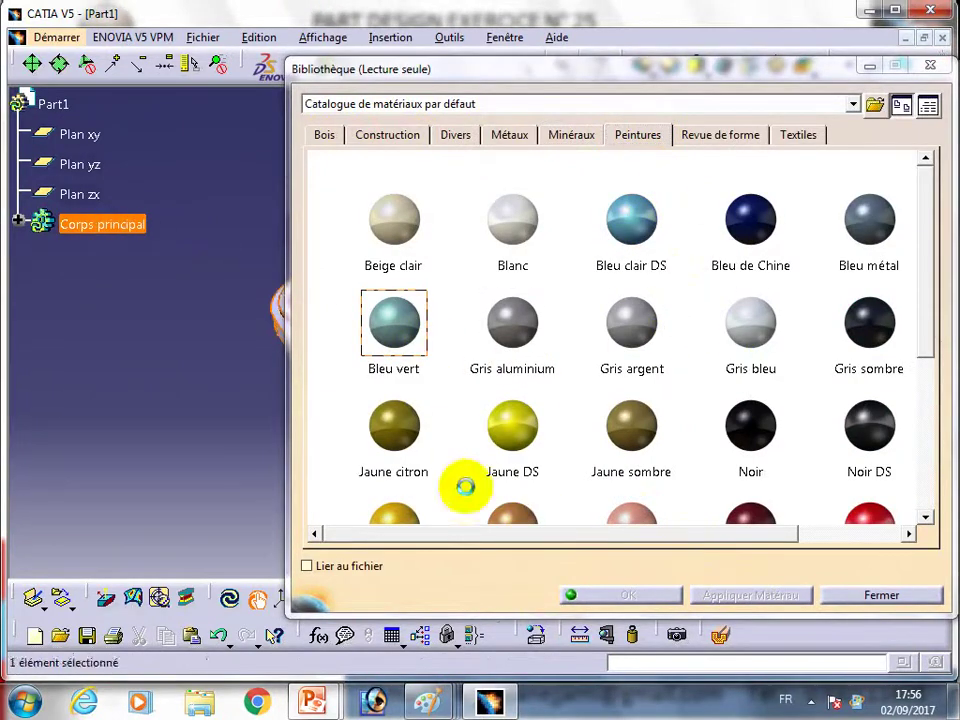
click(655, 598)
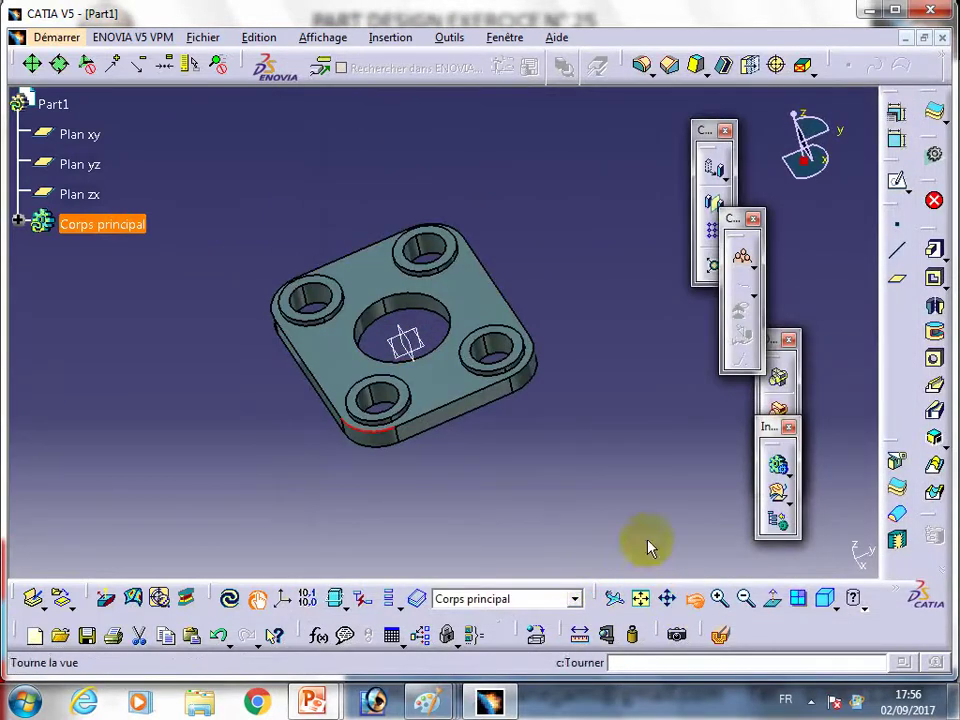
mouse_move(648, 547)
mouse_down()
mouse_move(486, 259)
mouse_move(486, 411)
mouse_move(647, 553)
mouse_move(392, 517)
mouse_move(279, 437)
mouse_move(328, 456)
mouse_move(392, 514)
mouse_move(411, 489)
mouse_move(424, 521)
mouse_move(402, 457)
mouse_move(600, 579)
mouse_move(707, 617)
mouse_move(672, 577)
mouse_up()
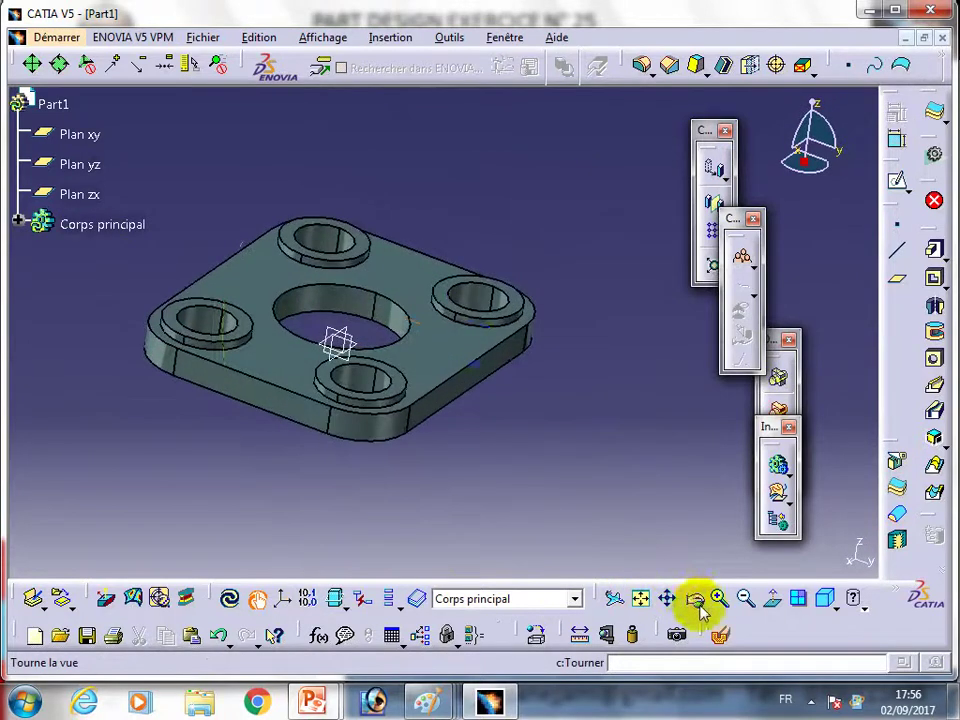
click(695, 600)
mouse_move(538, 411)
mouse_down()
mouse_move(328, 221)
mouse_move(440, 482)
mouse_move(443, 435)
mouse_move(549, 407)
mouse_move(536, 431)
mouse_move(455, 412)
mouse_move(399, 381)
mouse_move(377, 429)
mouse_move(363, 428)
mouse_up()
middle_drag(366, 428, 425, 426)
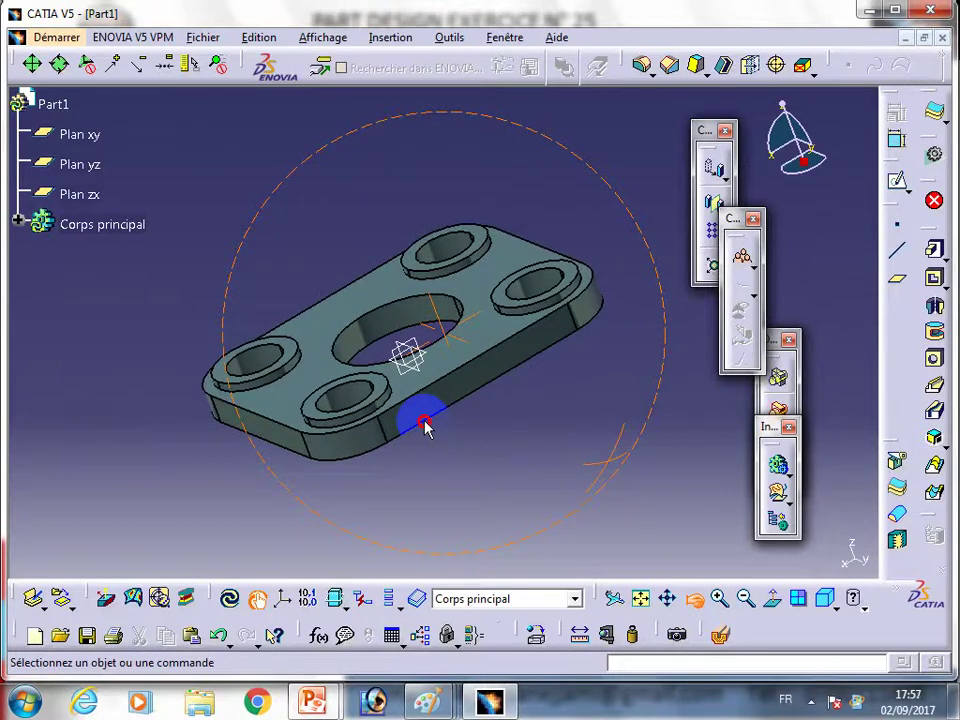
mouse_move(424, 426)
middle_down()
mouse_move(469, 408)
mouse_move(394, 465)
mouse_move(456, 421)
mouse_move(545, 426)
mouse_move(512, 448)
mouse_move(553, 439)
mouse_move(510, 487)
mouse_move(506, 315)
mouse_move(456, 431)
mouse_move(412, 416)
mouse_move(437, 416)
middle_up()
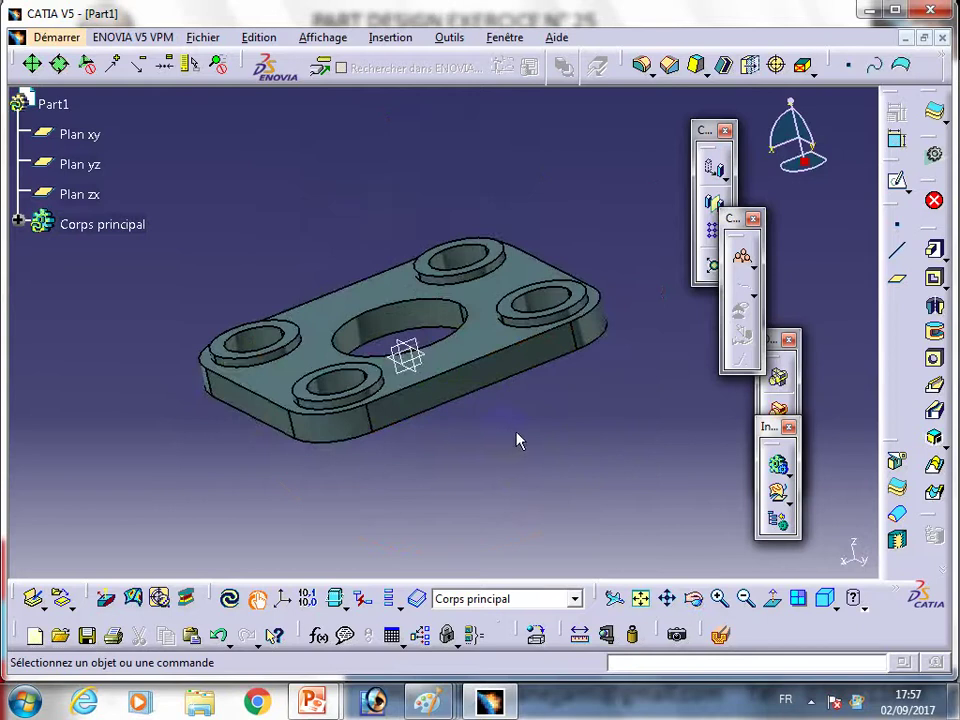
mouse_move(518, 440)
middle_down()
mouse_move(617, 418)
mouse_move(579, 438)
middle_up()
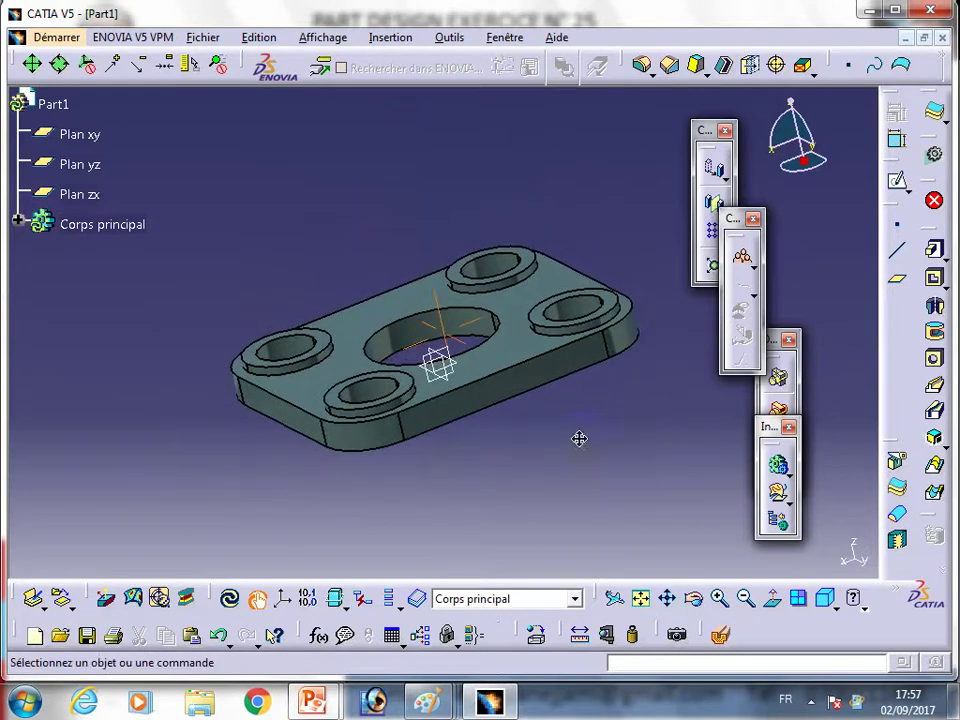
middle_click(581, 446)
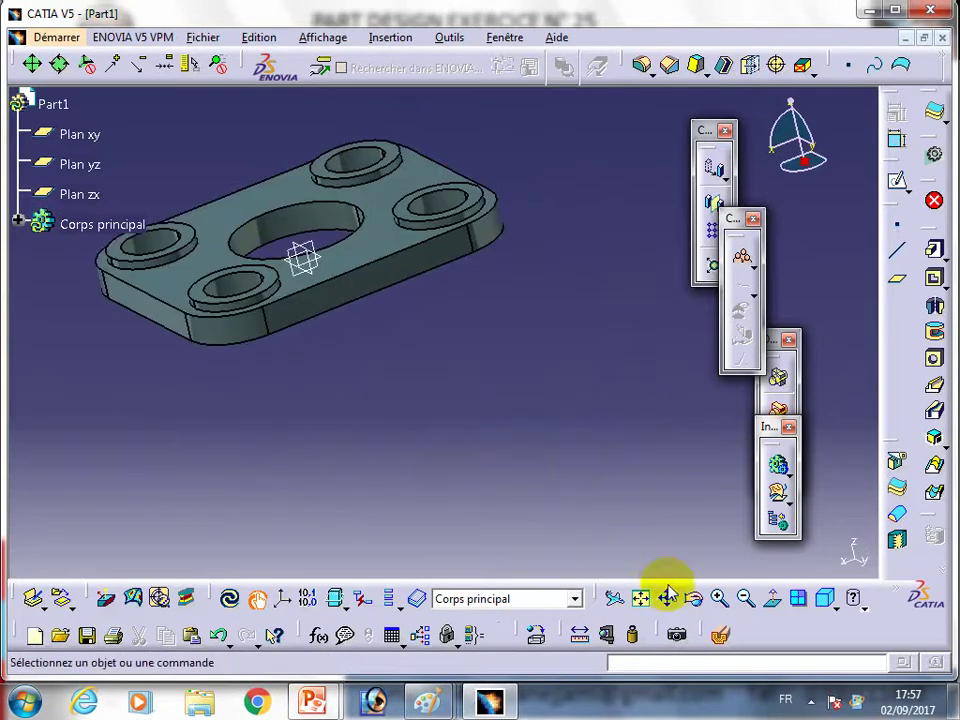
middle_drag(563, 449, 574, 493)
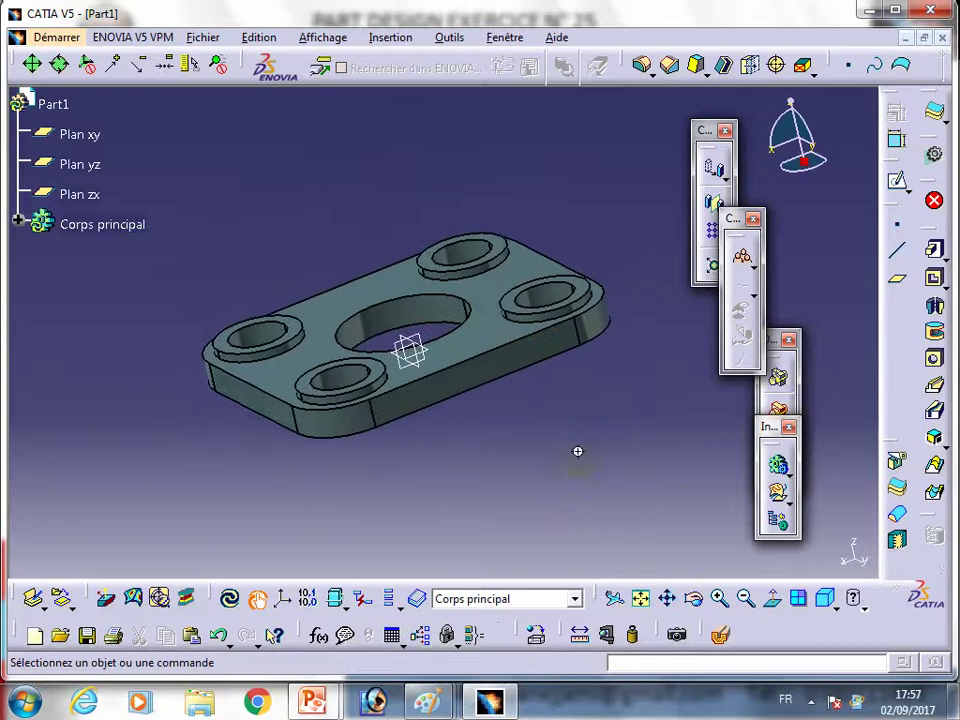
mouse_move(611, 470)
middle_down()
mouse_move(407, 208)
mouse_move(519, 399)
mouse_move(557, 439)
mouse_move(621, 429)
mouse_move(529, 431)
mouse_move(525, 446)
mouse_move(559, 450)
mouse_move(545, 455)
middle_up()
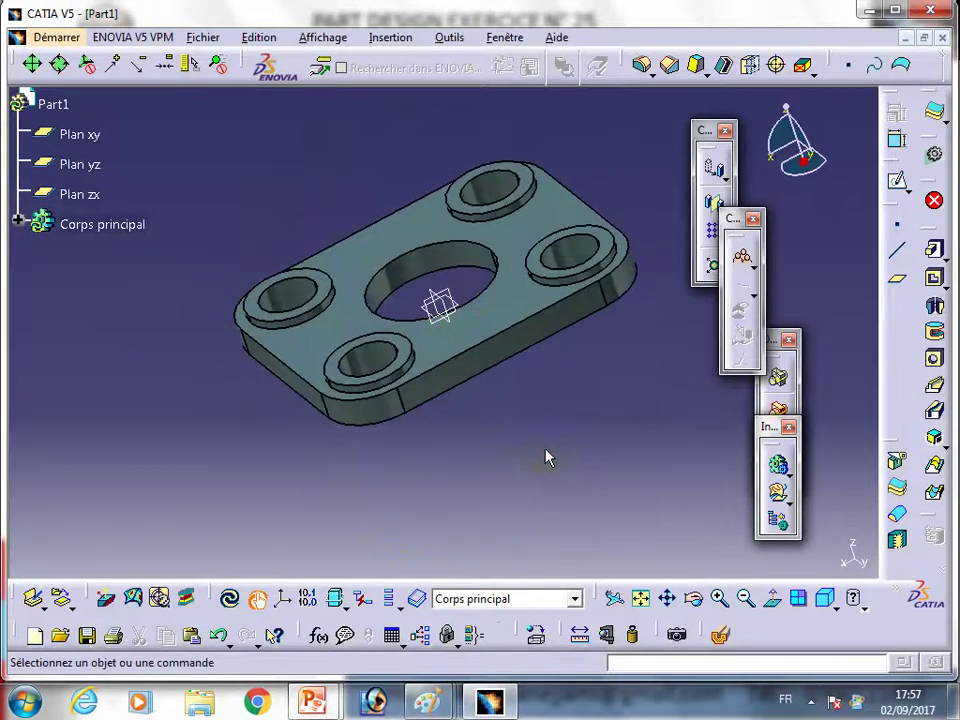